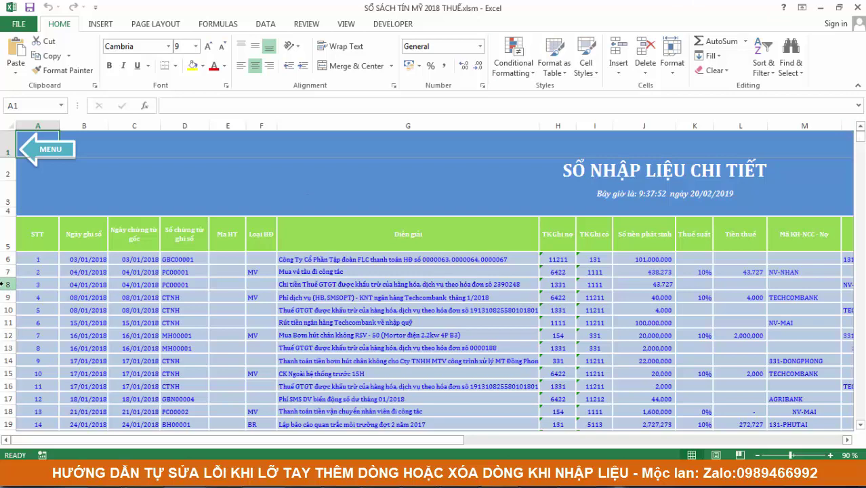
drag(8, 283, 10, 329)
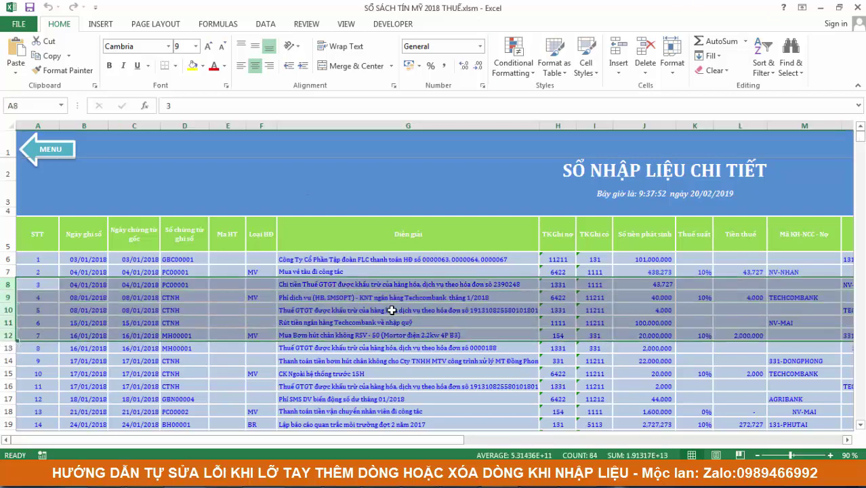
click(46, 299)
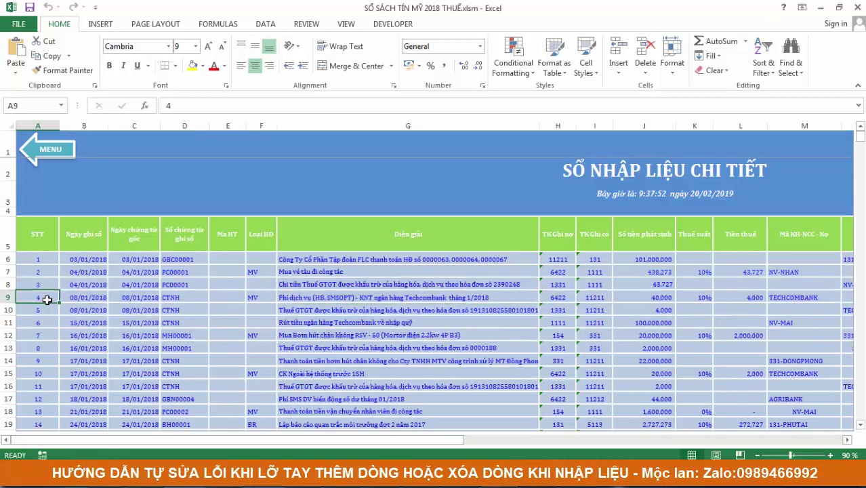
click(240, 300)
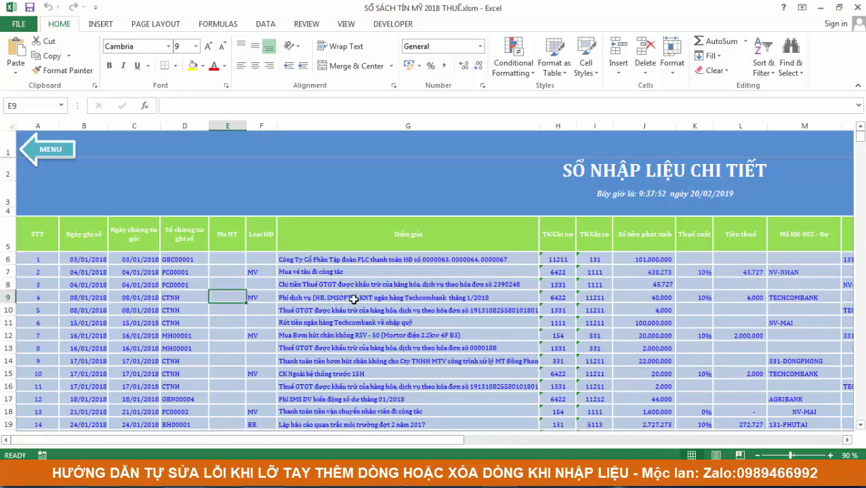
drag(353, 299, 359, 311)
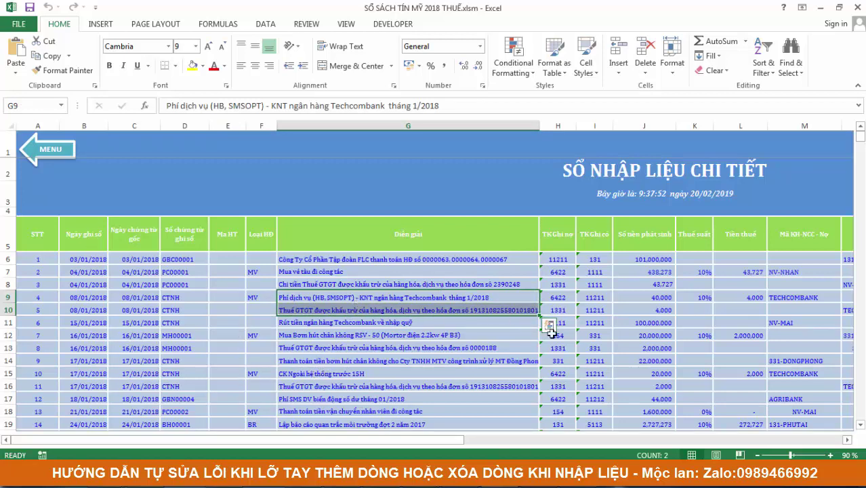
click(314, 335)
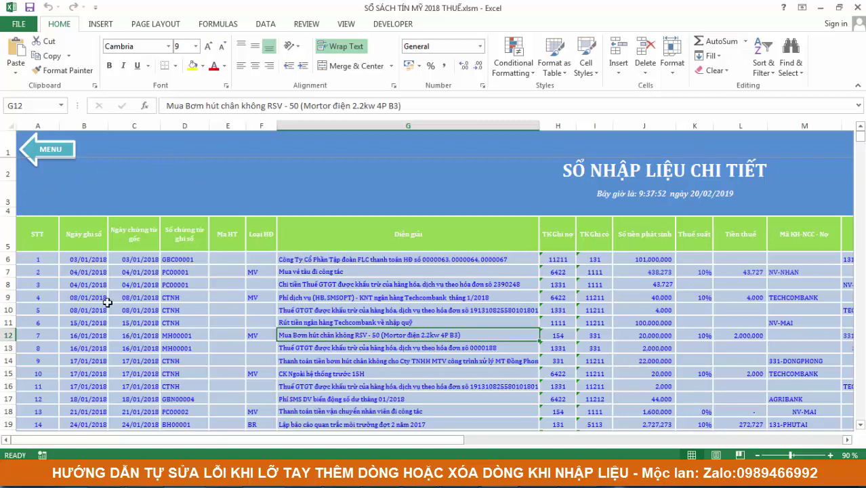
- Open the cash fund book (Sổ quỹ TM) from the main menu and inspect the Phát sinh and Dư cuối kỳ cells for account 111
click(42, 156)
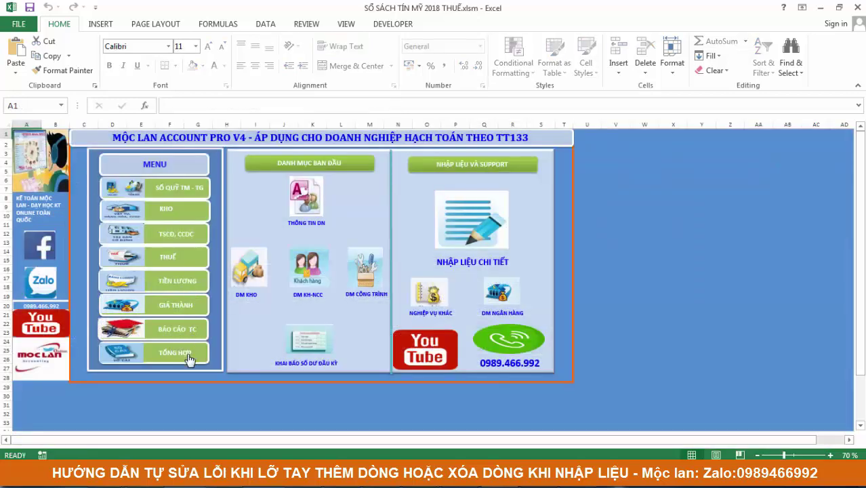
click(191, 202)
click(362, 282)
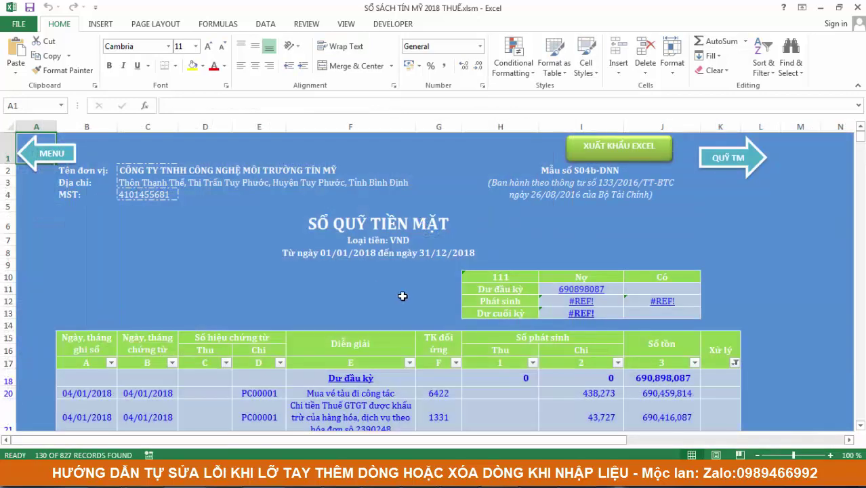
scroll(623, 316, down, 1)
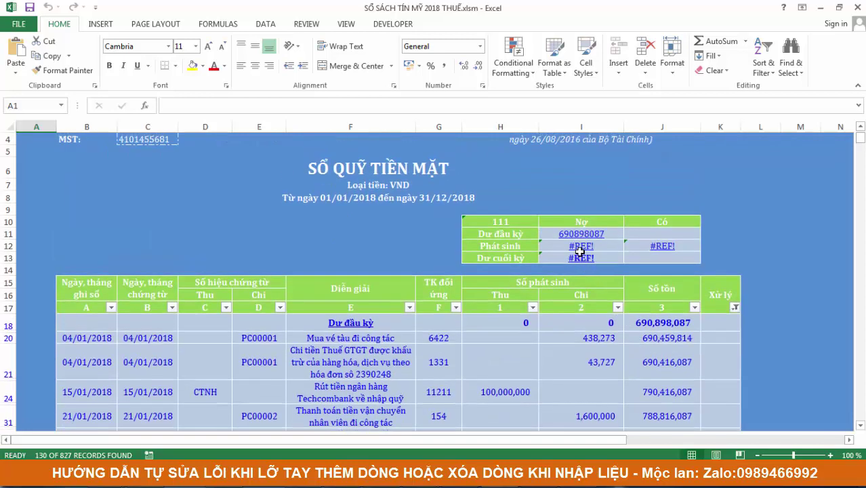
click(641, 244)
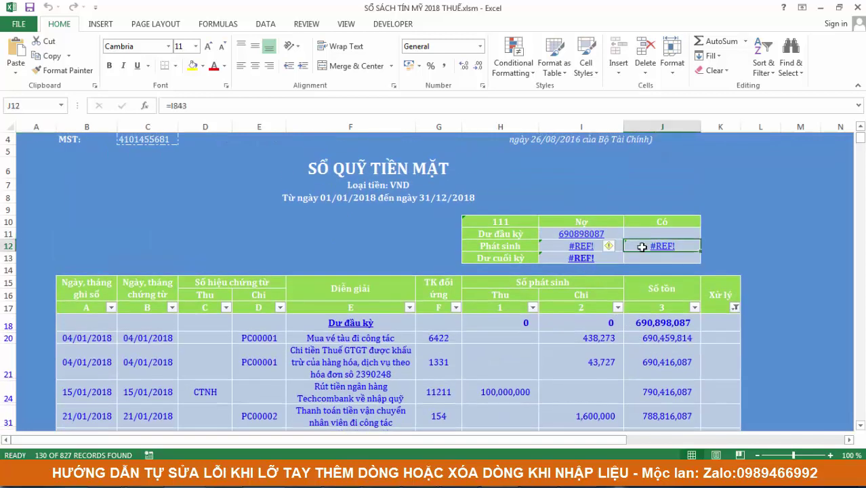
click(554, 260)
click(649, 259)
scroll(620, 322, up, 1)
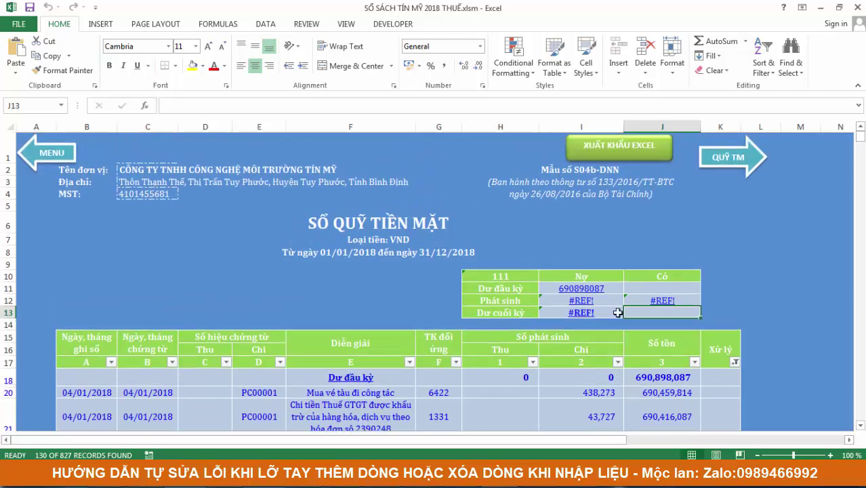
- Open the bank deposit book (Sổ tiền gửi NH), check its account 11211 summary, and return to the cash and bank menu
click(719, 160)
click(527, 284)
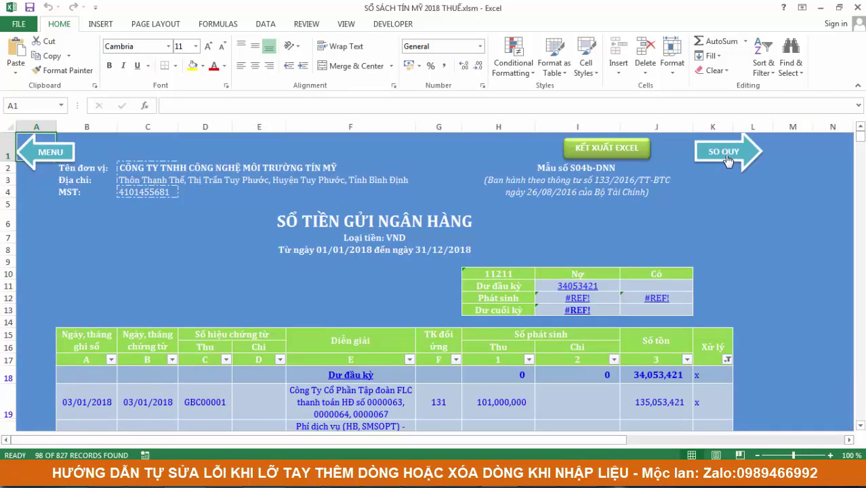
click(727, 160)
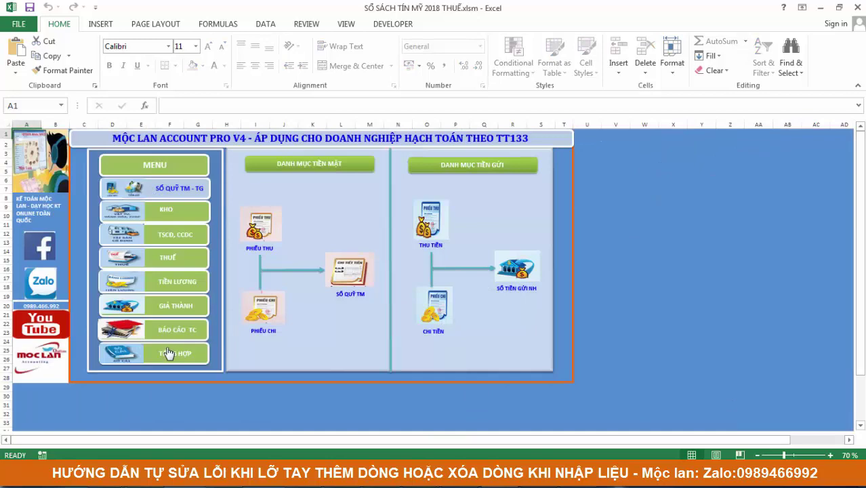
- Open the general ledger (Sổ cái) under Tổng hợp and examine the account 112 entries and balance columns for reference errors
click(169, 352)
click(272, 236)
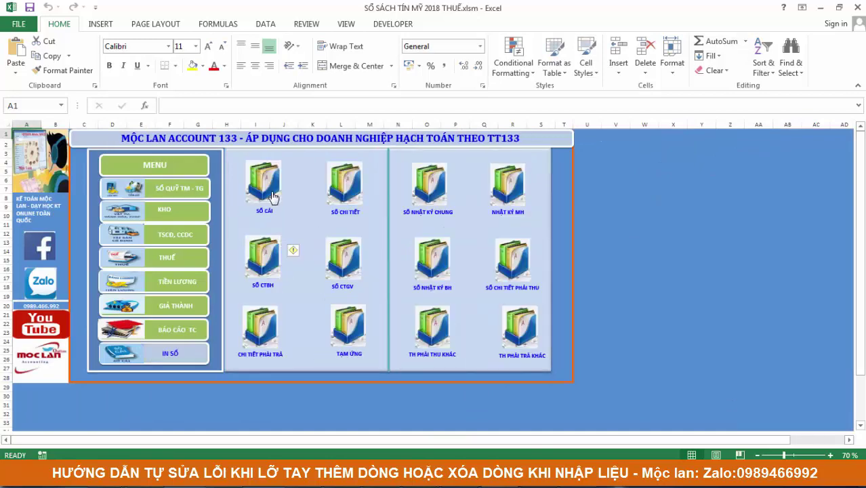
click(276, 200)
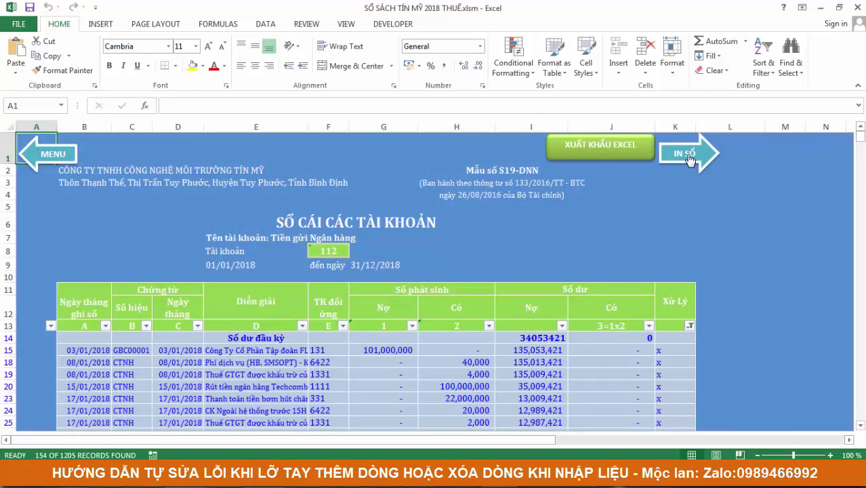
scroll(654, 338, down, 10)
scroll(656, 340, down, 20)
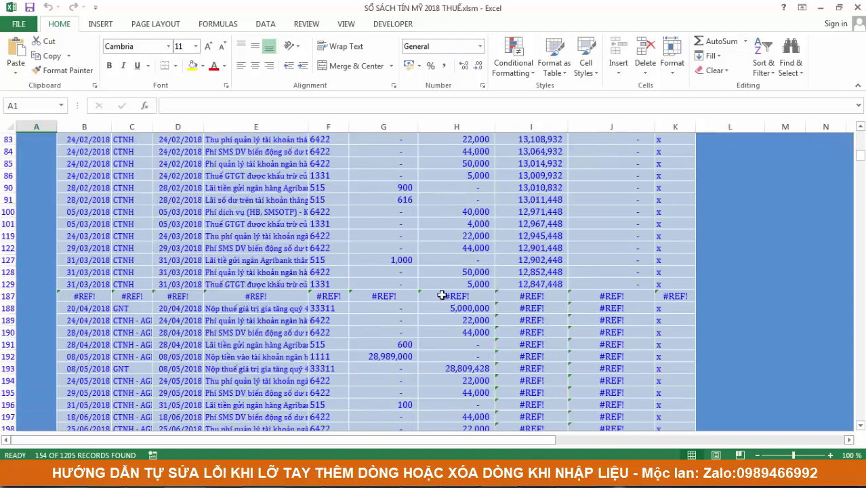
scroll(407, 365, down, 18)
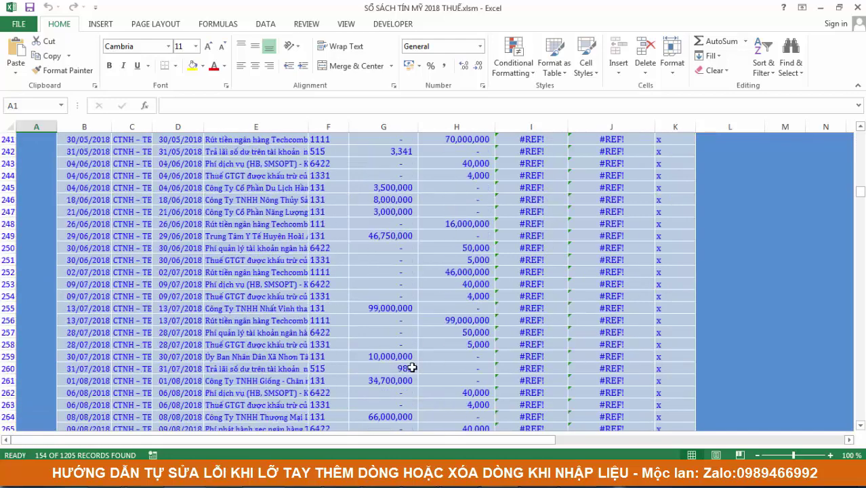
drag(860, 191, 860, 132)
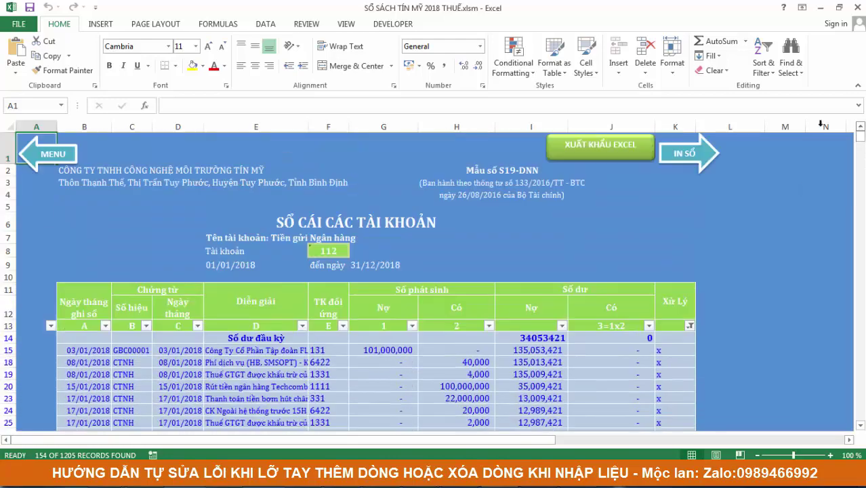
- Reopen the cash fund book and include blank rows in the Xử lý column filter so that every row is shown
click(680, 151)
click(179, 189)
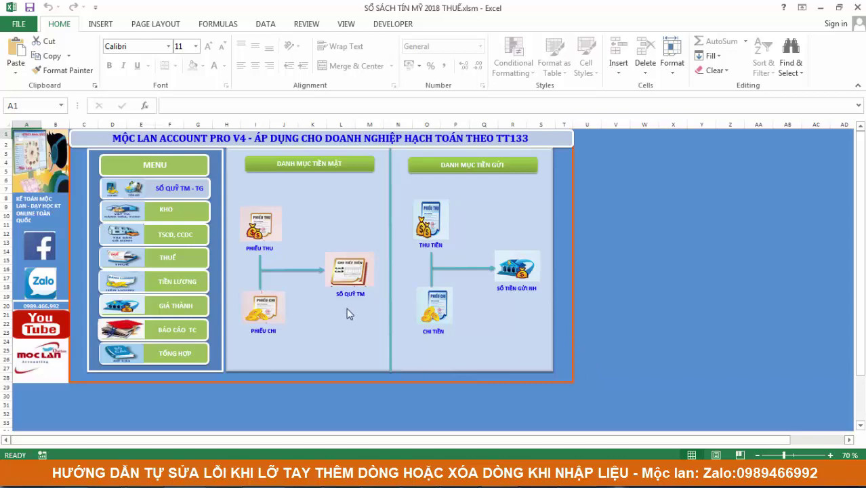
click(358, 274)
scroll(679, 269, down, 2)
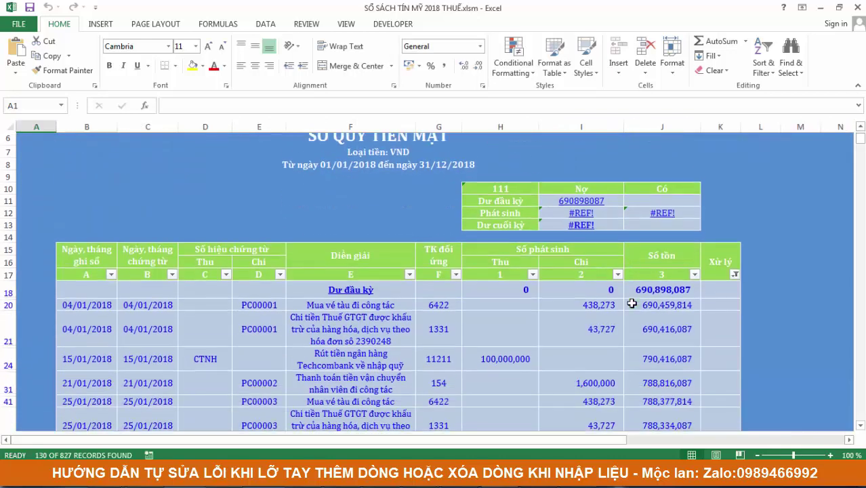
click(733, 263)
click(733, 263)
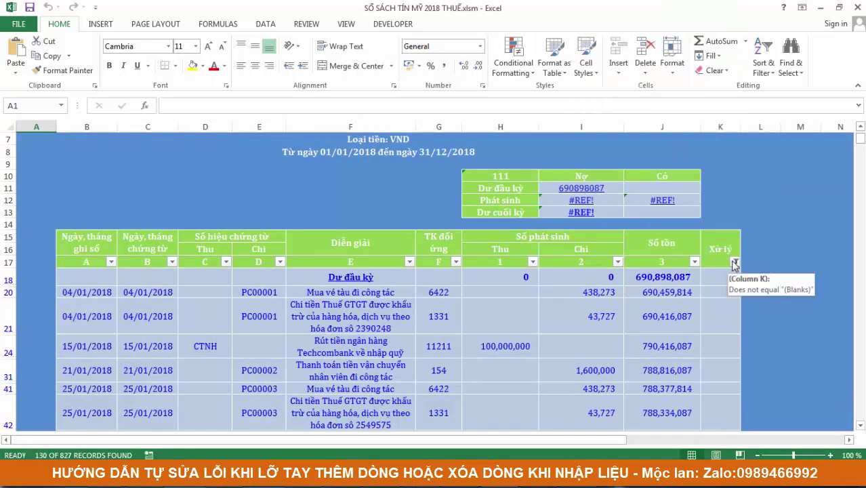
click(735, 264)
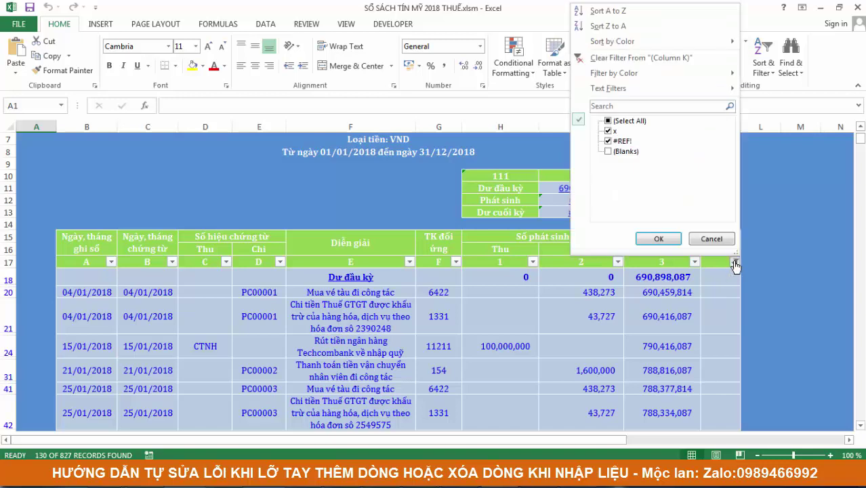
click(616, 151)
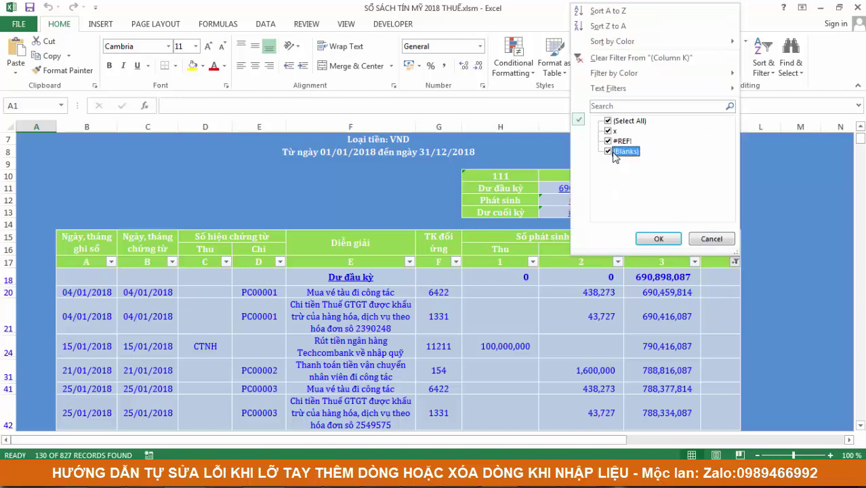
click(657, 239)
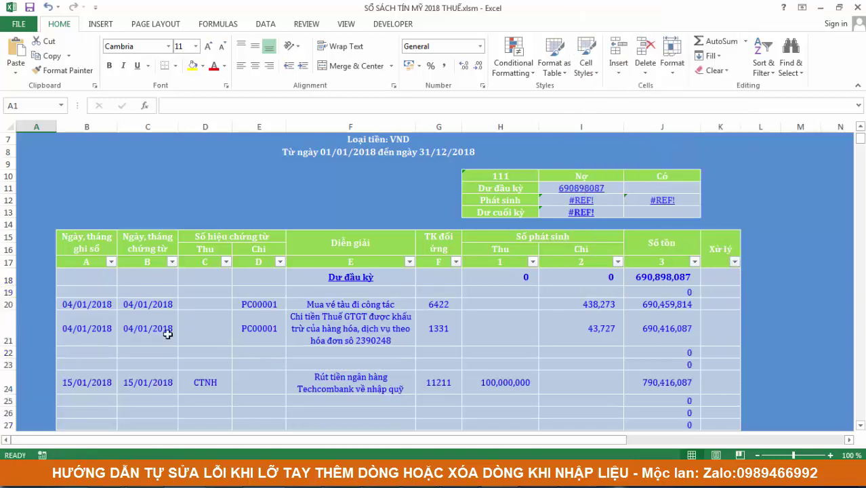
- Fill the formulas of B19:K19 down through row 842, just above the Tổng phát sinh row
click(90, 288)
key(shift+space)
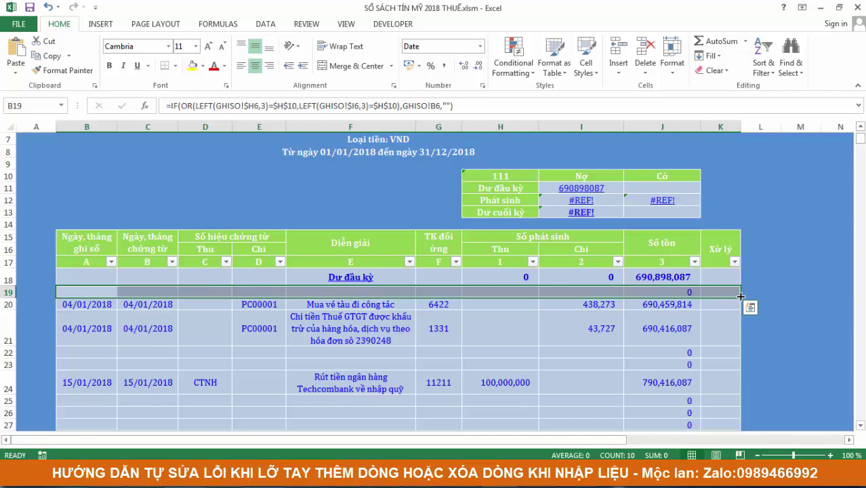
mouse_move(740, 296)
mouse_down()
mouse_move(747, 305)
mouse_move(740, 428)
mouse_move(740, 275)
mouse_move(741, 355)
mouse_move(741, 313)
mouse_up()
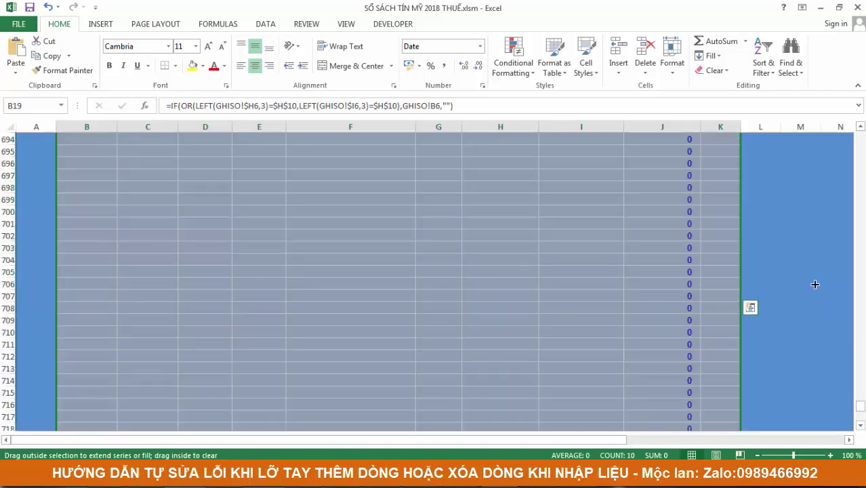
click(805, 288)
- Check the SUM formulas in the Tổng phát sinh row and the account 111 summary of the cash fund book
click(562, 339)
click(481, 323)
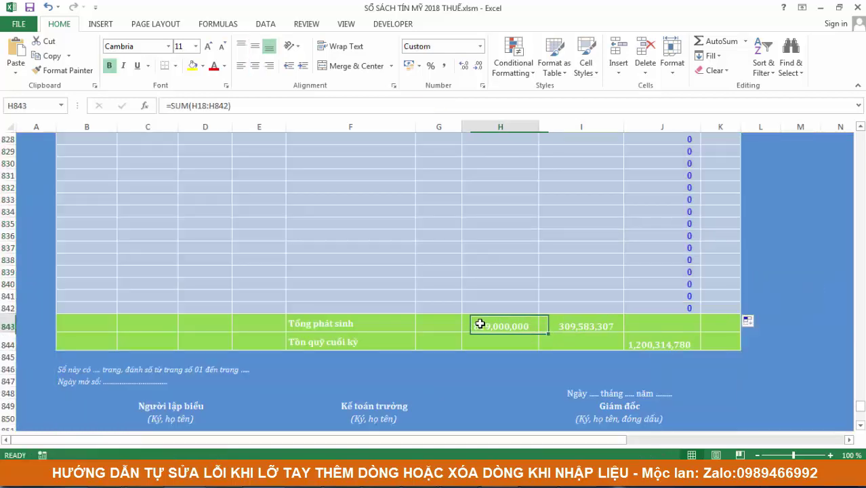
click(586, 325)
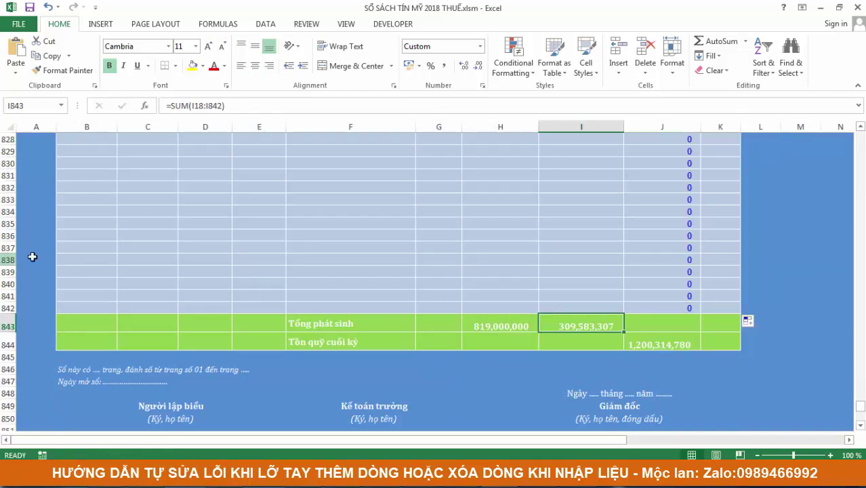
click(467, 323)
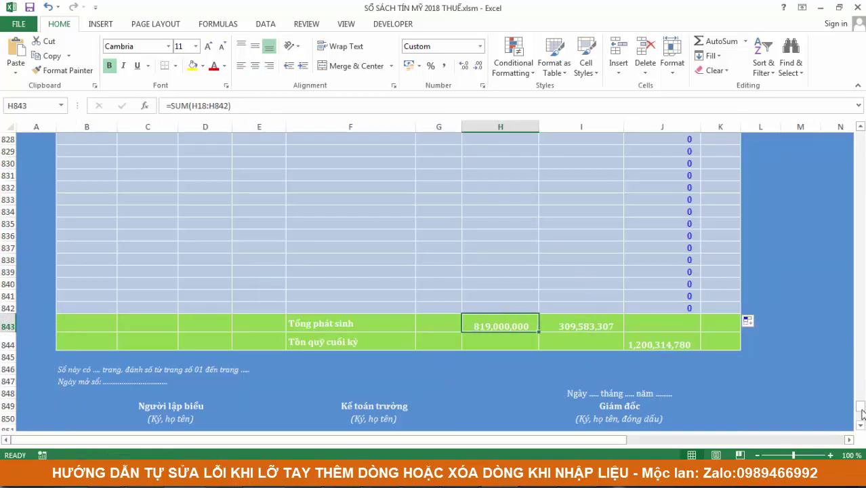
drag(861, 410, 857, 135)
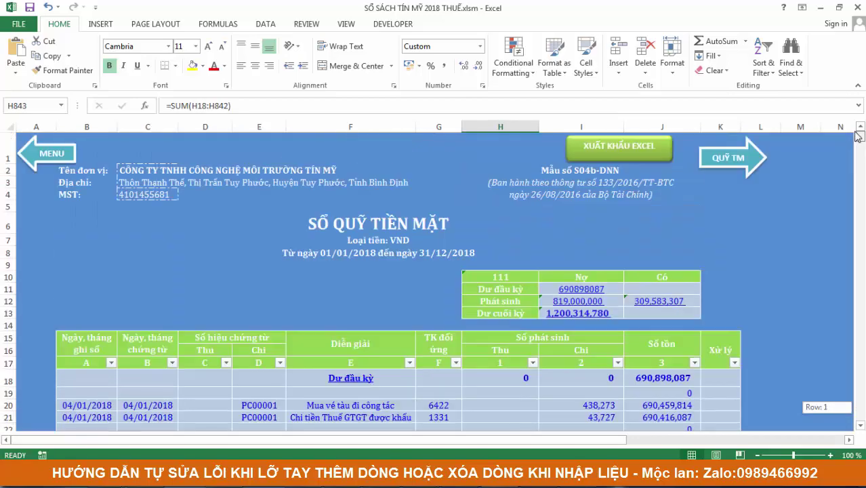
- Reload the cash fund book from the cash and bank menu and review its filtered entries and running balances
click(719, 164)
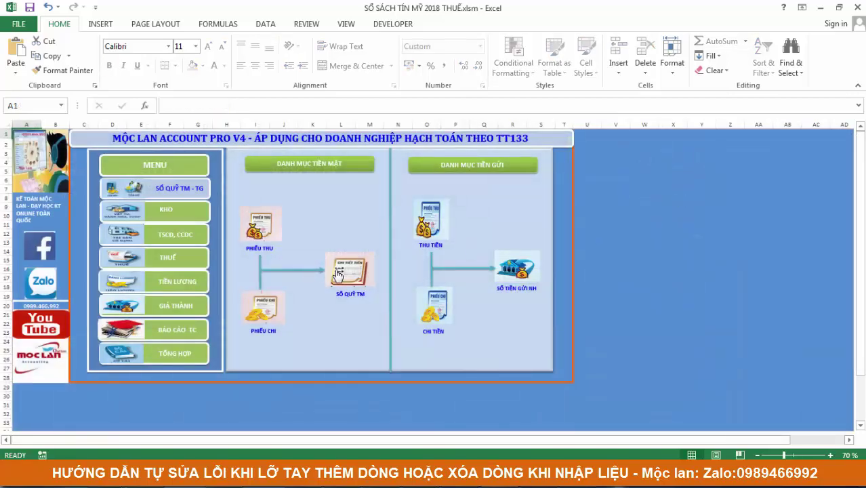
click(337, 274)
scroll(620, 336, down, 8)
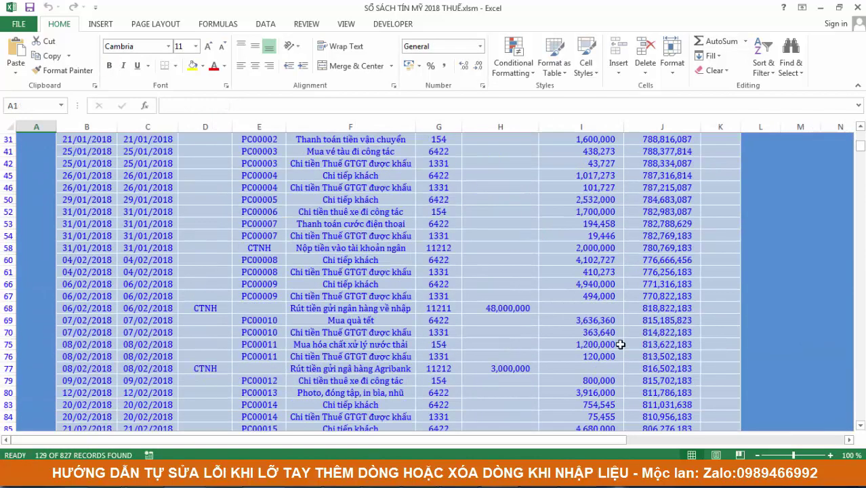
scroll(620, 344, down, 20)
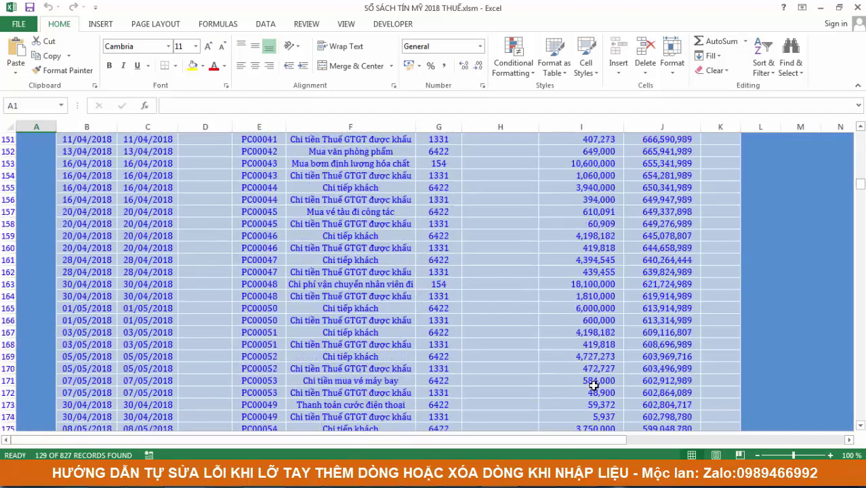
scroll(594, 384, down, 7)
scroll(850, 364, up, 4)
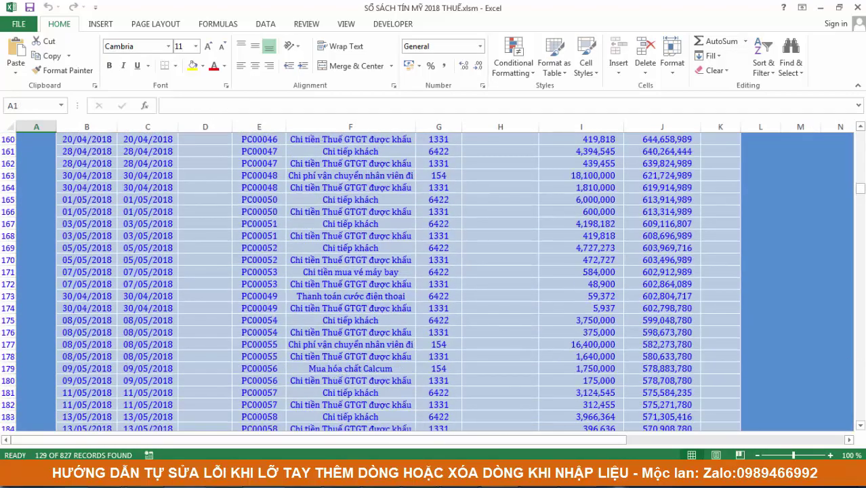
drag(859, 189, 855, 135)
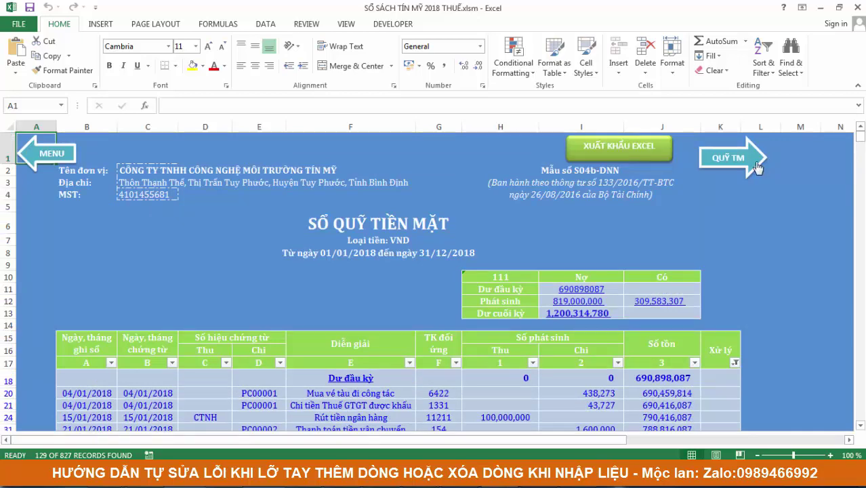
- Open the bank deposit book and include the #REF! and blank rows in its Xử lý column filter
click(724, 158)
click(499, 266)
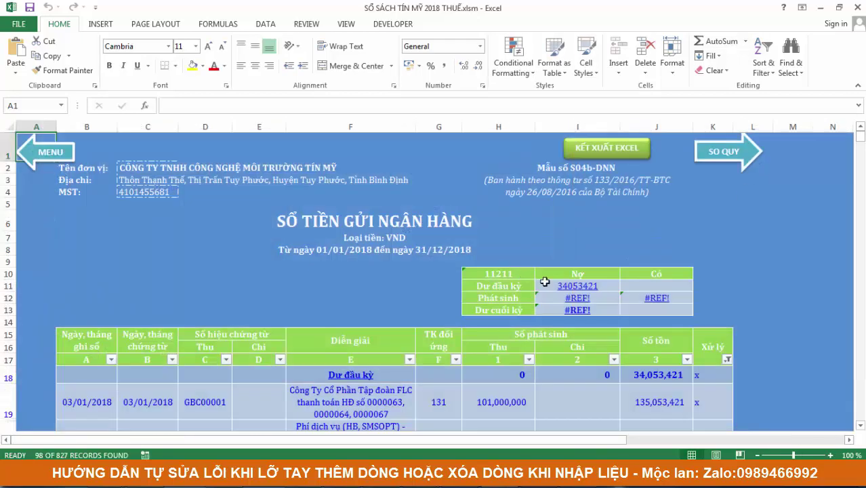
click(727, 360)
click(615, 250)
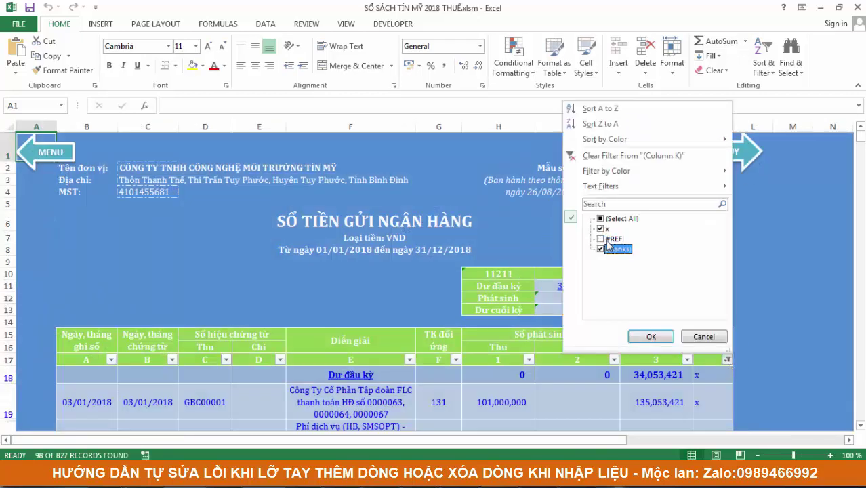
click(650, 337)
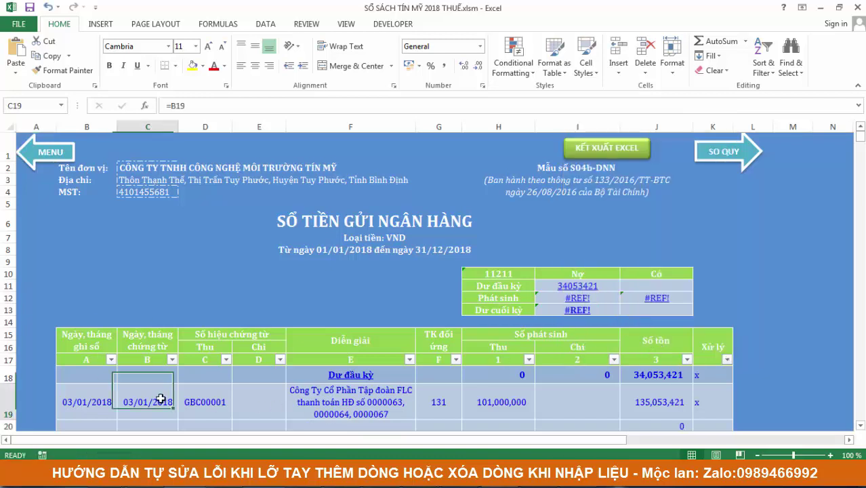
- Fill the formulas of B19:K19 down the bank deposit book through row 842, just above the Tổng phát sinh row
drag(87, 393, 706, 401)
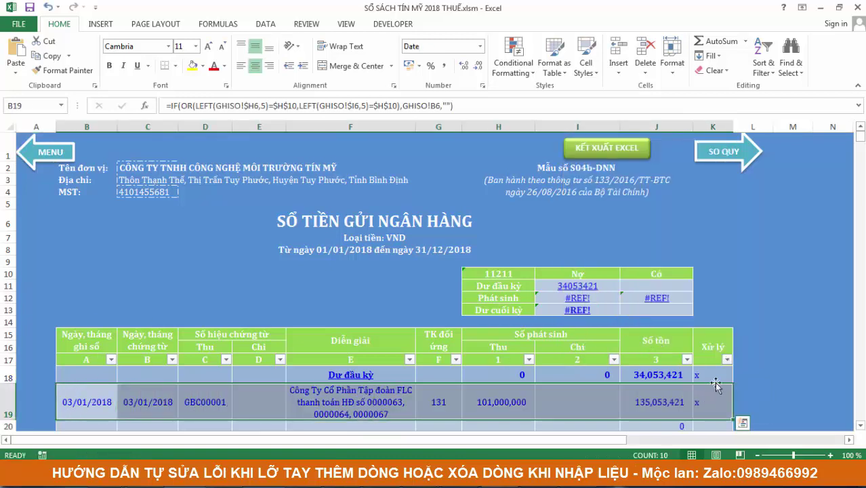
scroll(711, 393, down, 3)
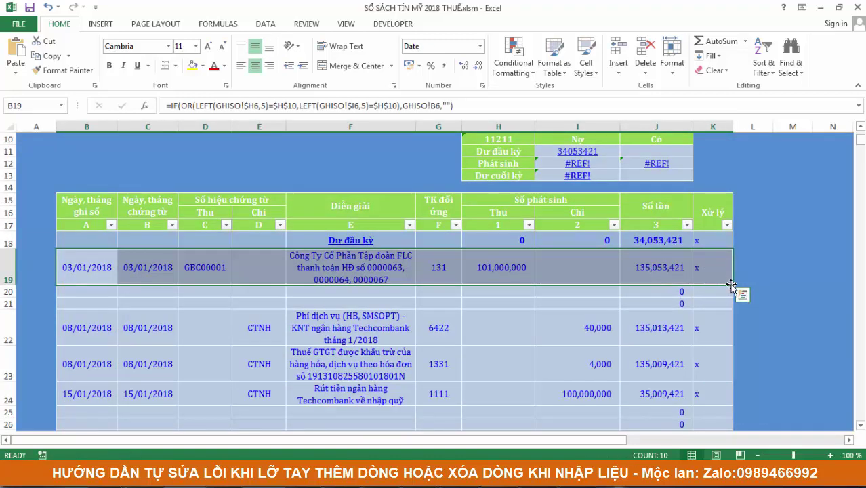
drag(733, 285, 709, 327)
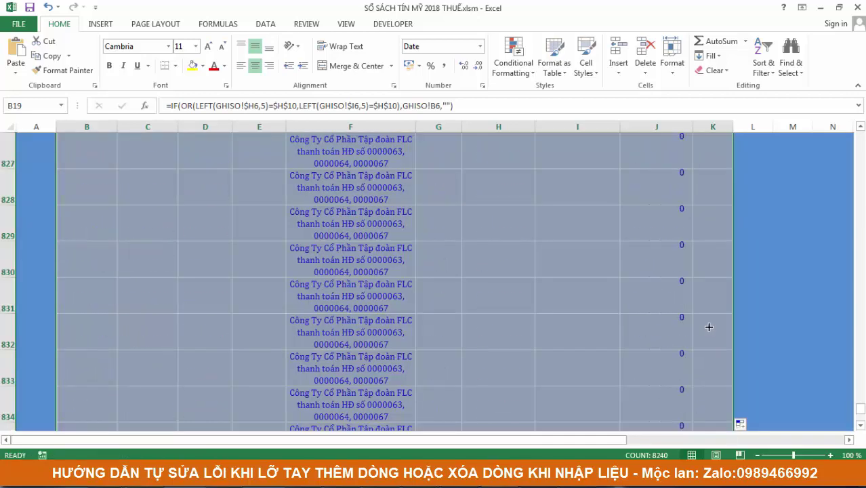
scroll(709, 327, down, 4)
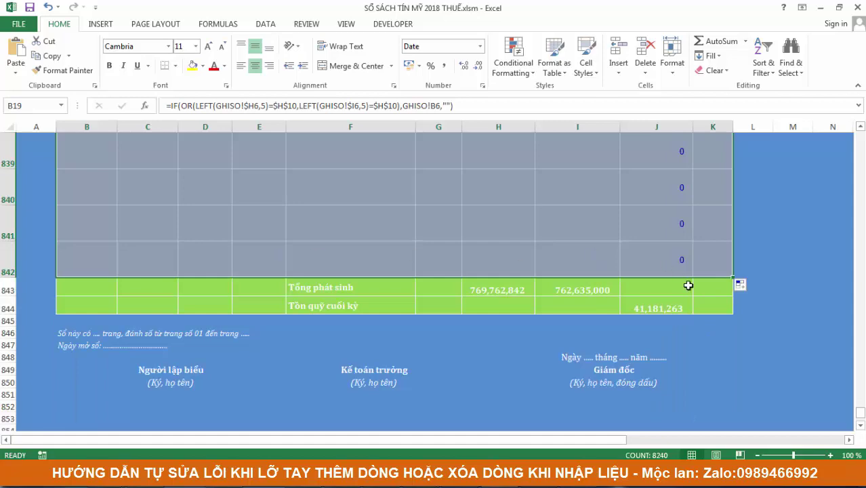
click(709, 375)
- Reload the bank deposit book from the cash and bank menu and check its entries, account 11211 summary and Xử lý filter values
drag(860, 412, 860, 136)
click(727, 157)
click(520, 258)
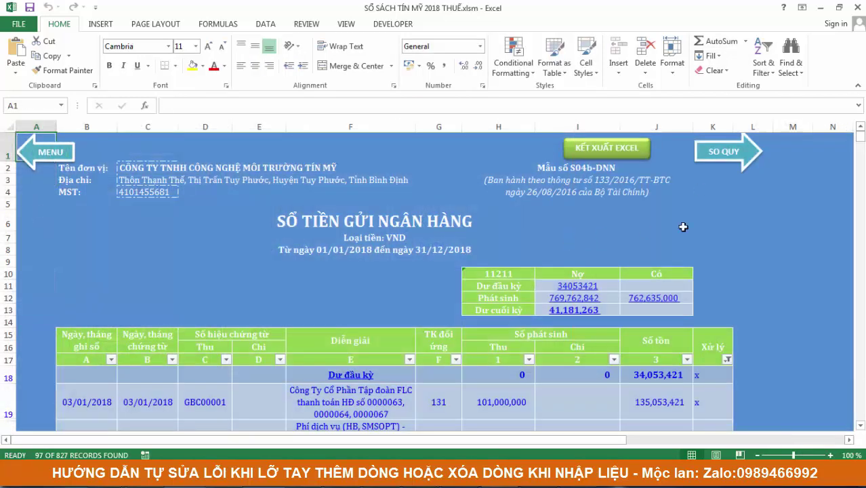
scroll(725, 297, down, 4)
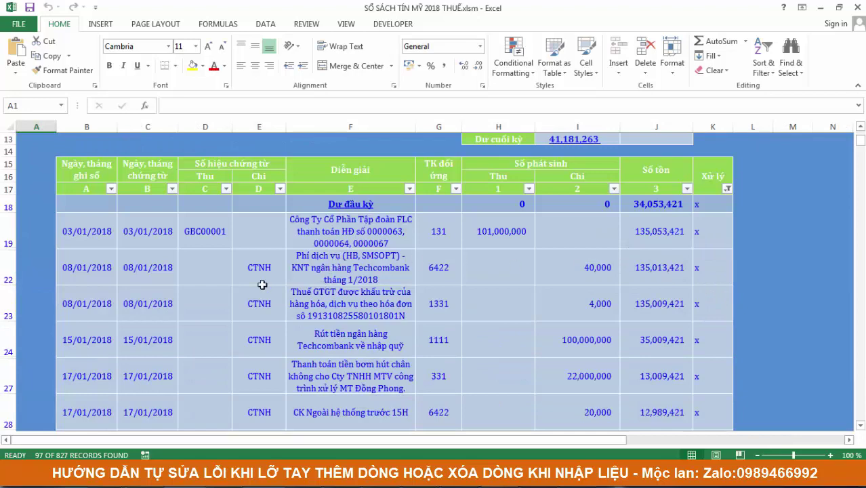
scroll(676, 339, up, 4)
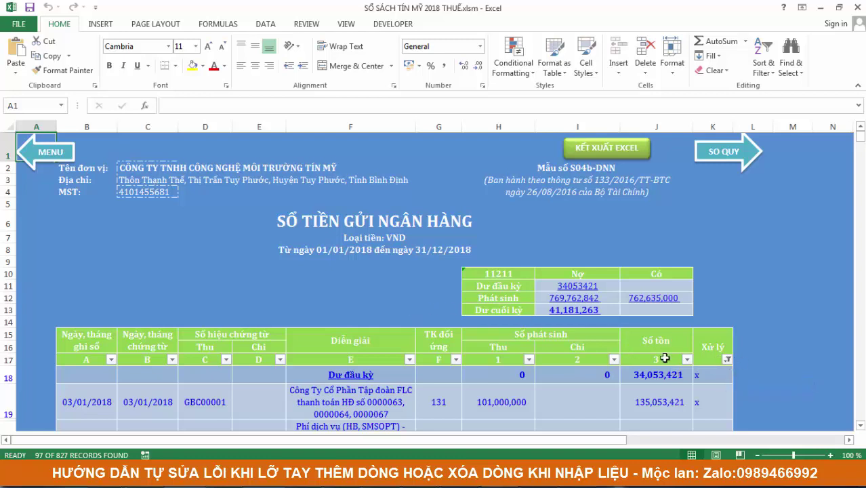
click(728, 360)
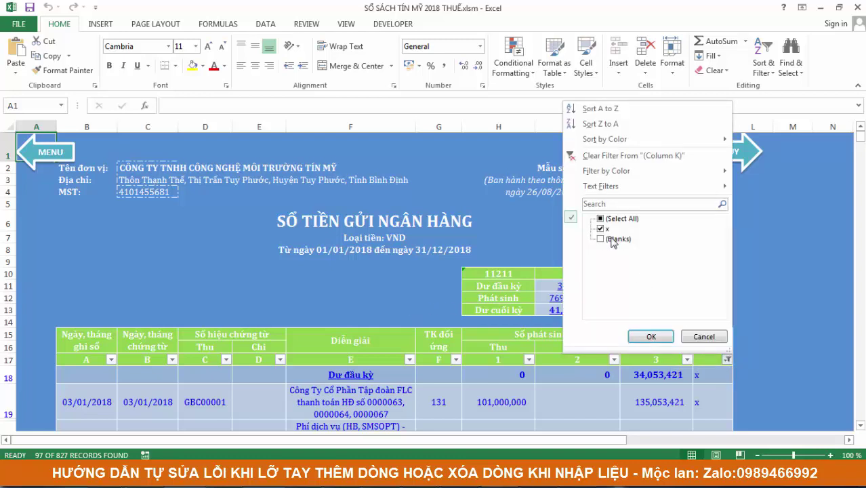
click(800, 284)
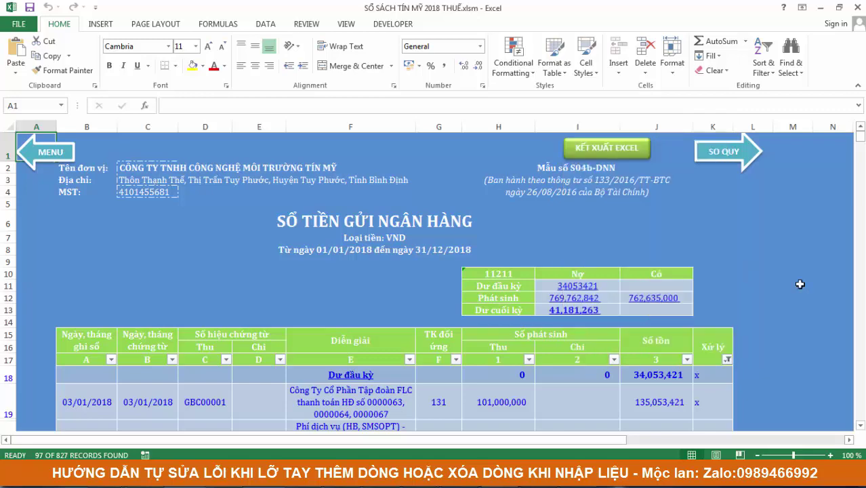
scroll(466, 280, down, 5)
scroll(745, 313, up, 5)
- Return to the main menu, open the Sổ cái general ledger from the ledger printing section and select its account cell
click(737, 157)
click(184, 352)
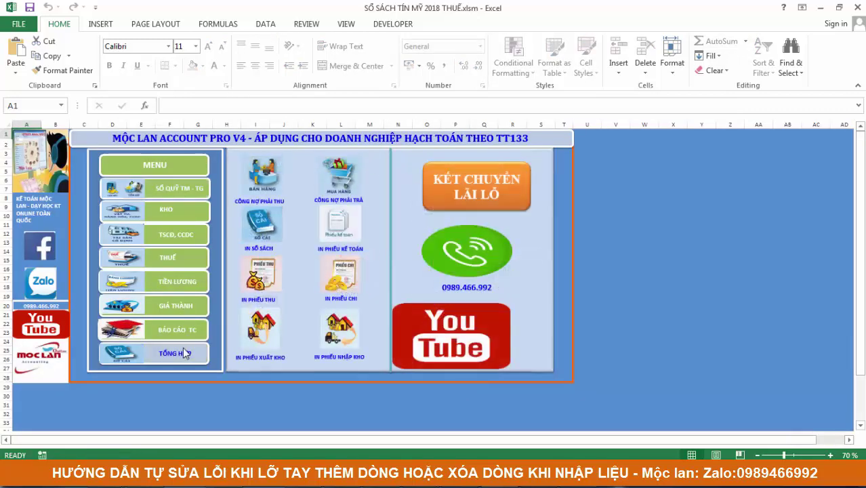
click(263, 232)
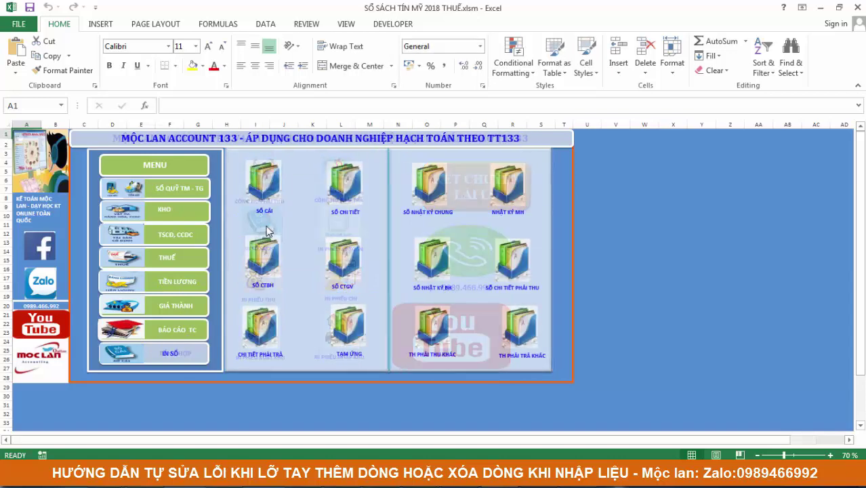
click(265, 183)
click(337, 249)
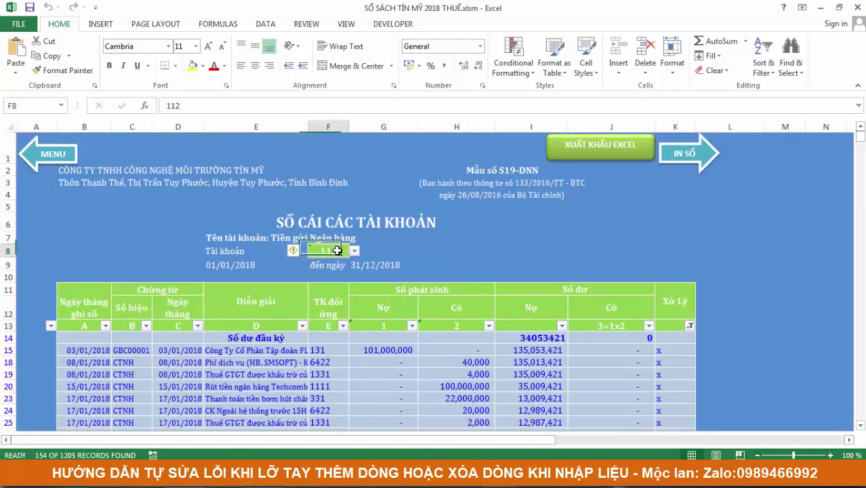
- Include blank rows in the general ledger's Xử Lý column filter so that every row is shown
click(689, 326)
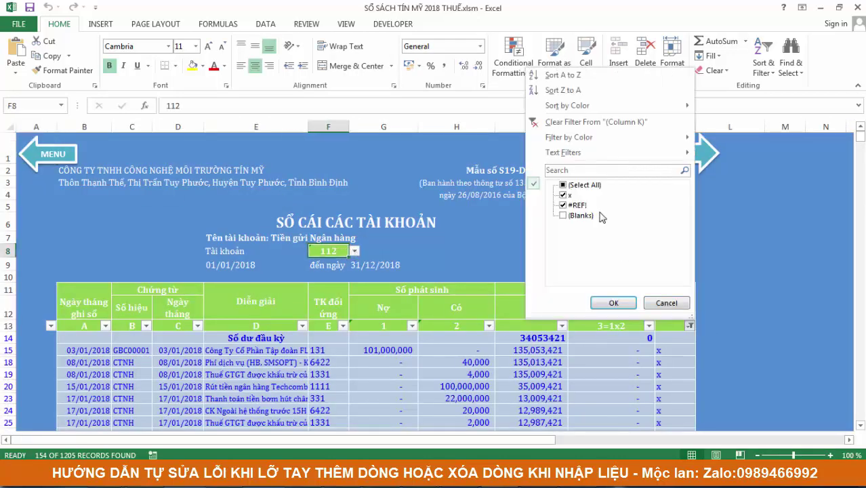
click(564, 216)
click(605, 307)
scroll(561, 291, down, 2)
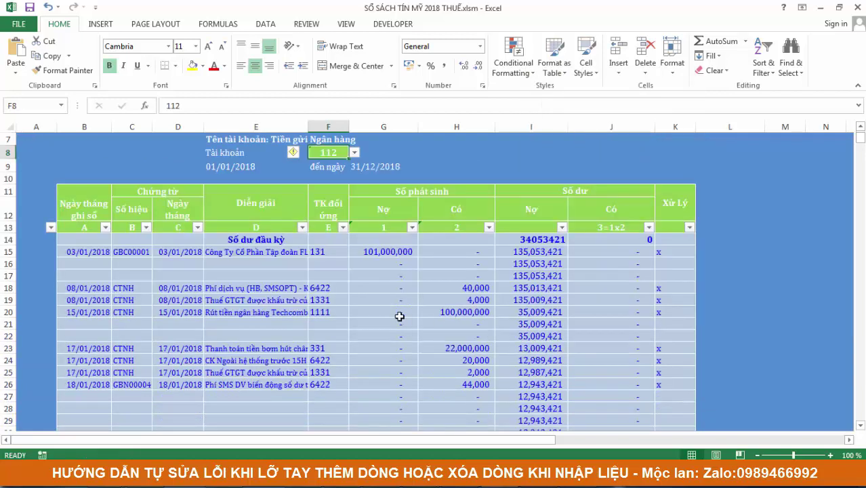
- Fill the formulas of B15:K15 down the general ledger through row 1214, just above the Cộng số phát sinh row
drag(80, 252, 676, 348)
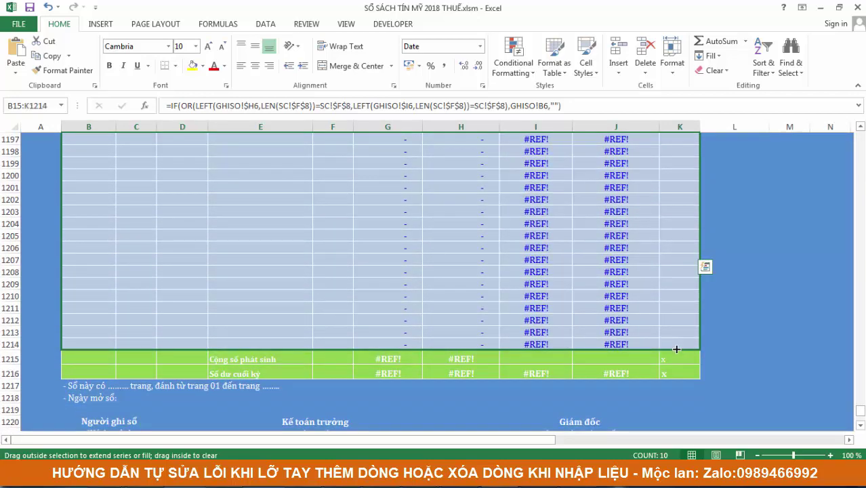
drag(676, 348, 674, 347)
click(640, 330)
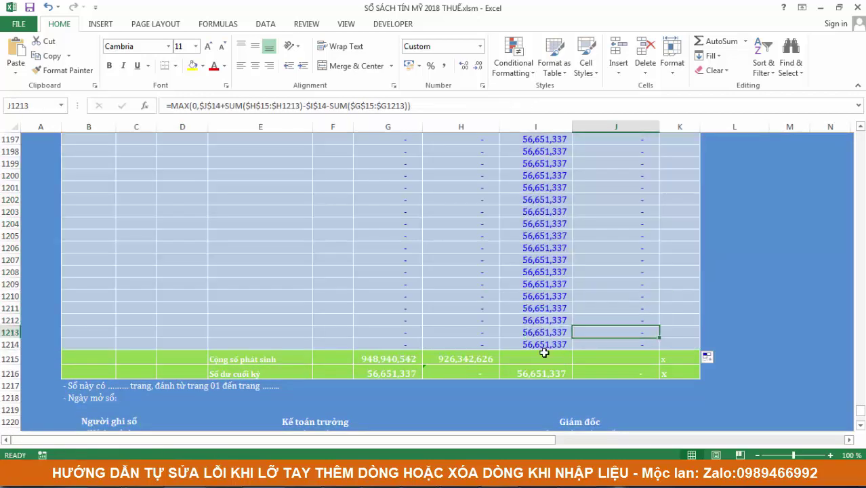
- Open the Sổ chi tiết detailed account ledger and include blank rows in its Xử Lý column filter
drag(861, 414, 860, 135)
click(700, 156)
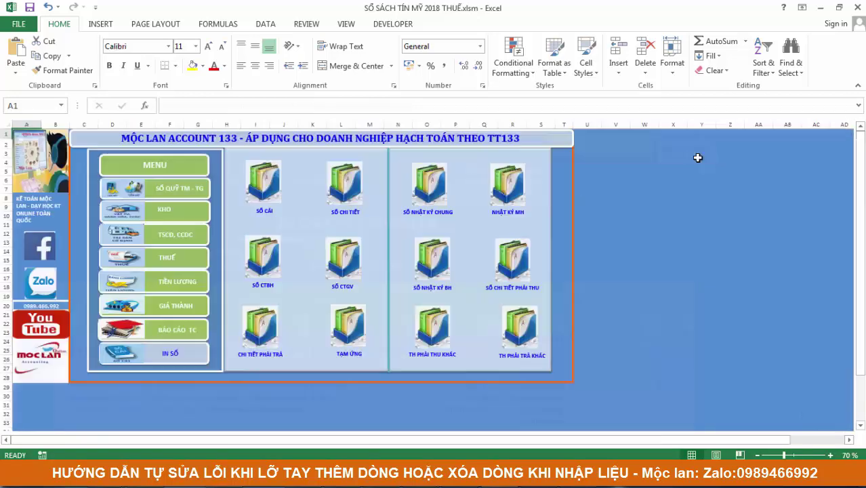
click(348, 198)
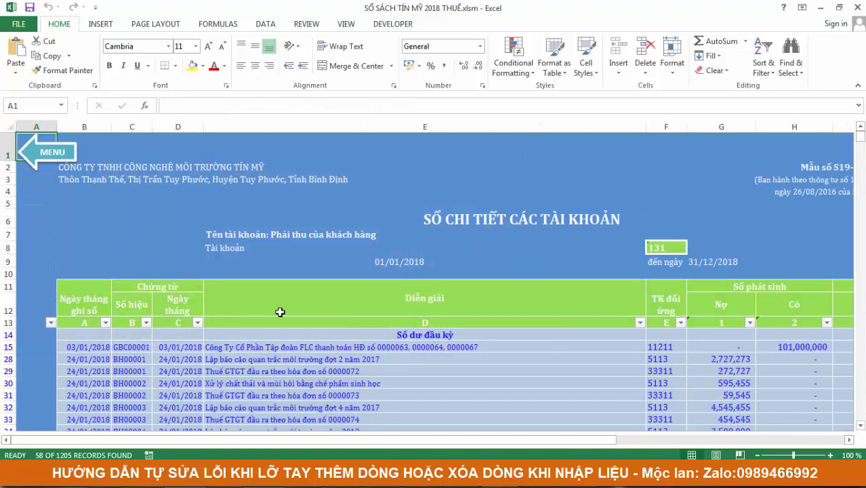
drag(84, 359, 718, 346)
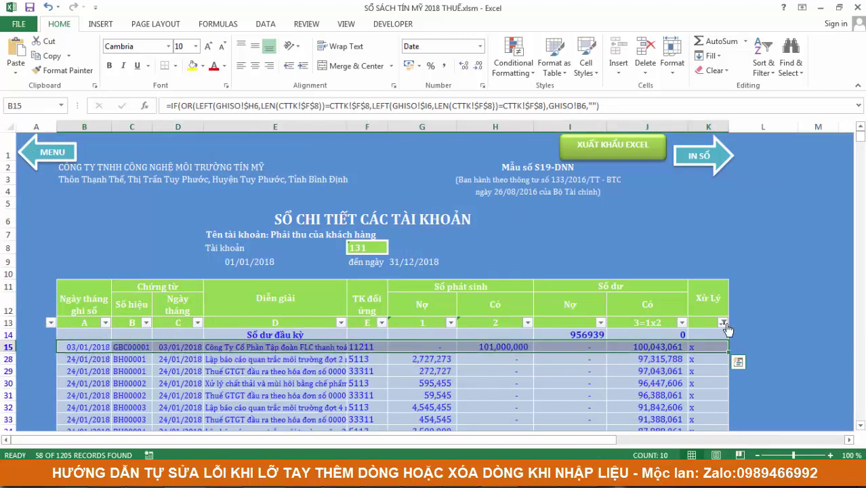
click(722, 322)
click(614, 203)
click(646, 299)
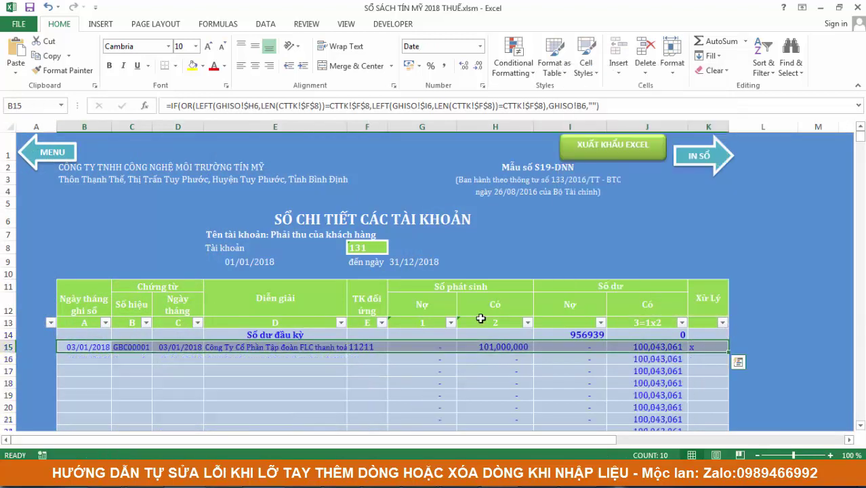
- Fill the formulas of B15:K15 down the detailed account ledger through row 1214, just above the Cộng số phát sinh row
click(87, 347)
drag(87, 346, 714, 347)
key(ctrl+Down)
click(759, 287)
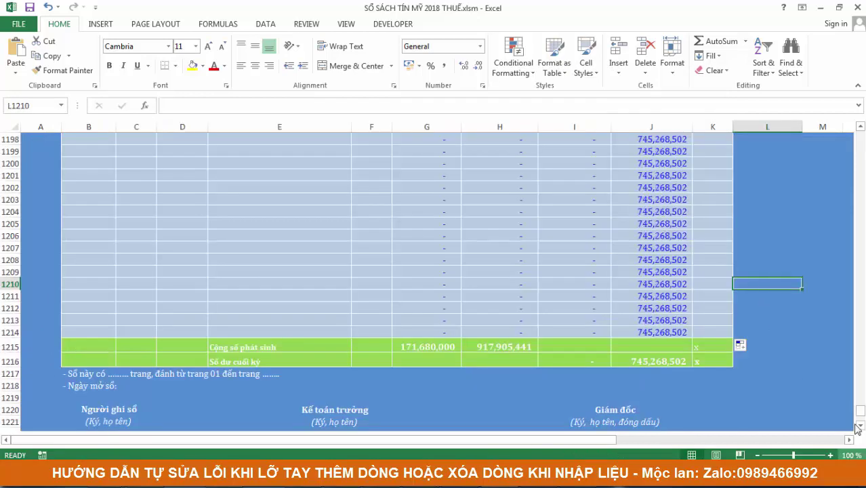
drag(855, 407, 766, 134)
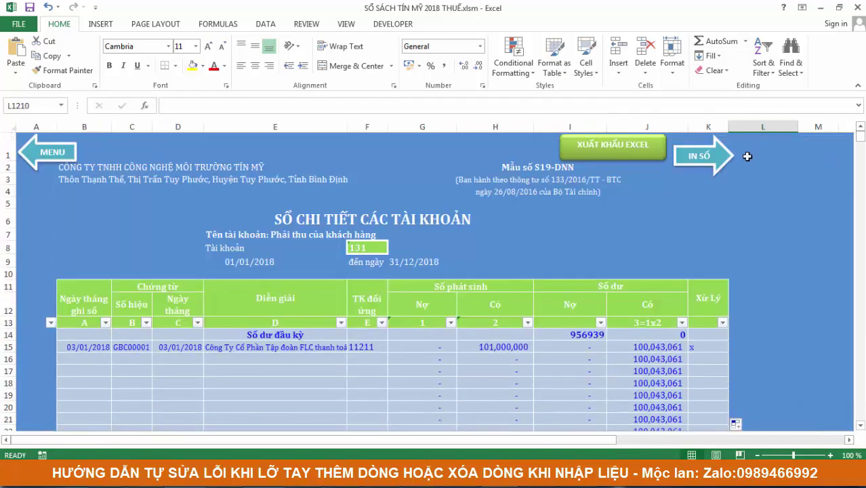
- Open the Sổ nhật ký chung general journal and examine its entries and the Cộng total row for #REF! errors
click(722, 162)
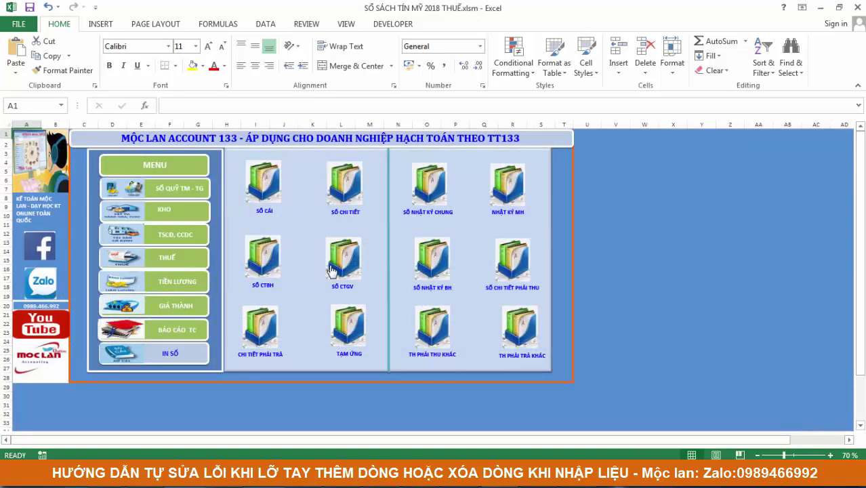
click(427, 197)
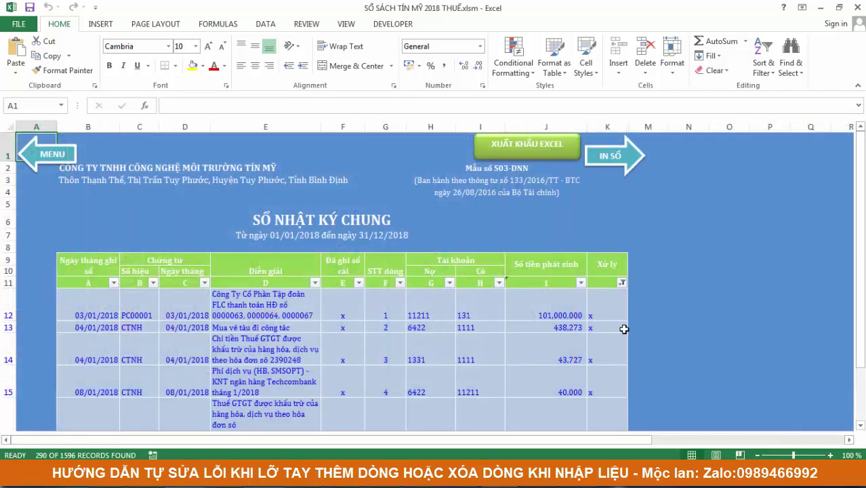
scroll(622, 325, down, 19)
scroll(637, 363, down, 20)
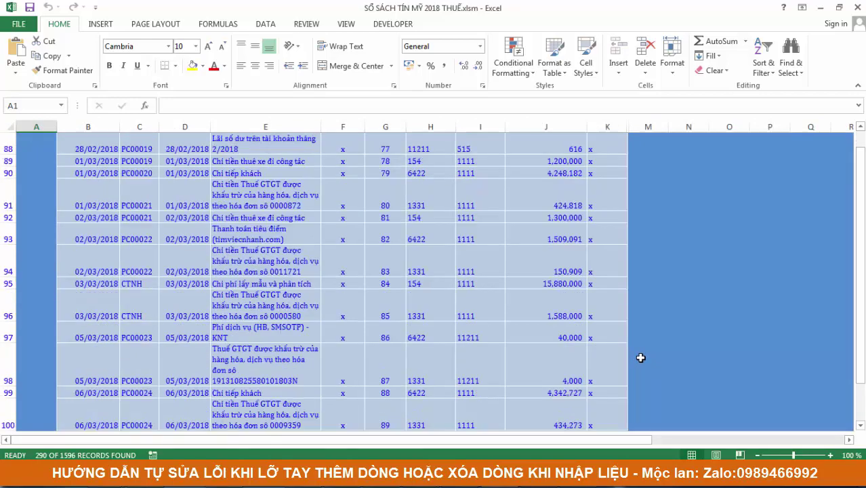
scroll(639, 361, down, 20)
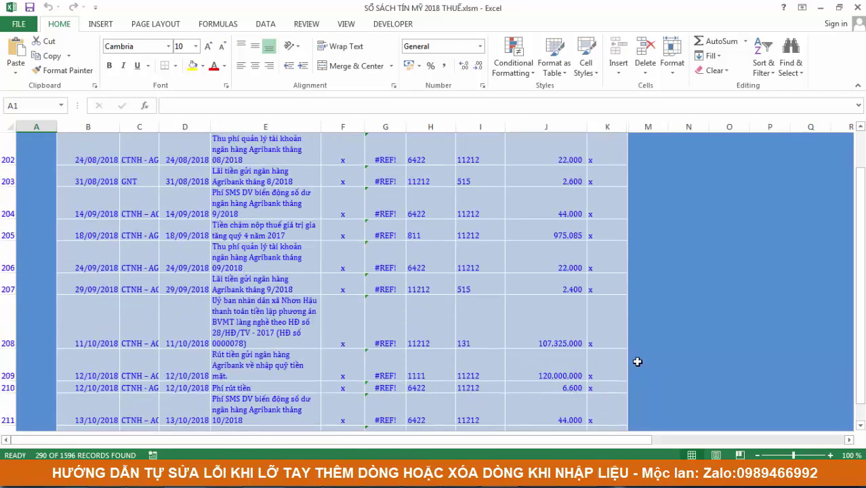
scroll(637, 362, down, 20)
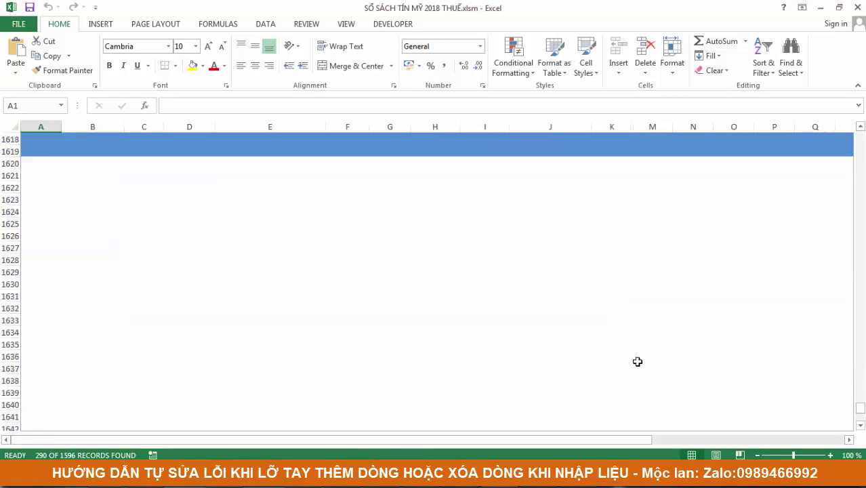
scroll(637, 361, up, 20)
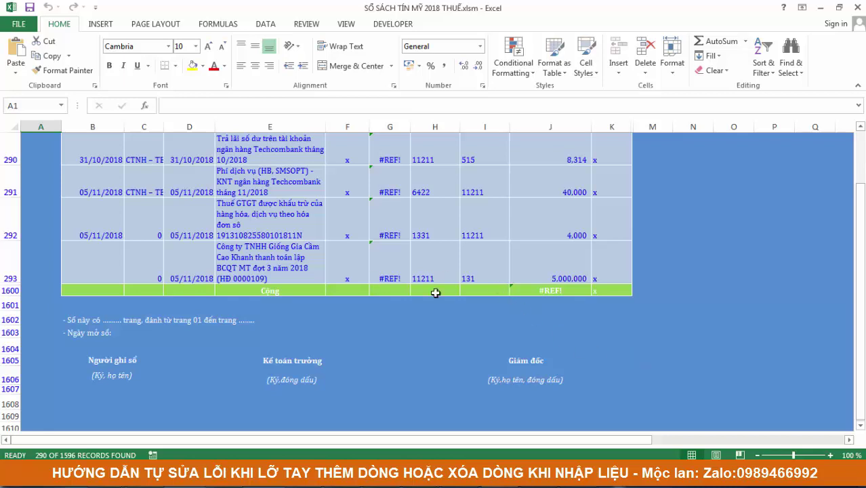
drag(860, 394, 859, 146)
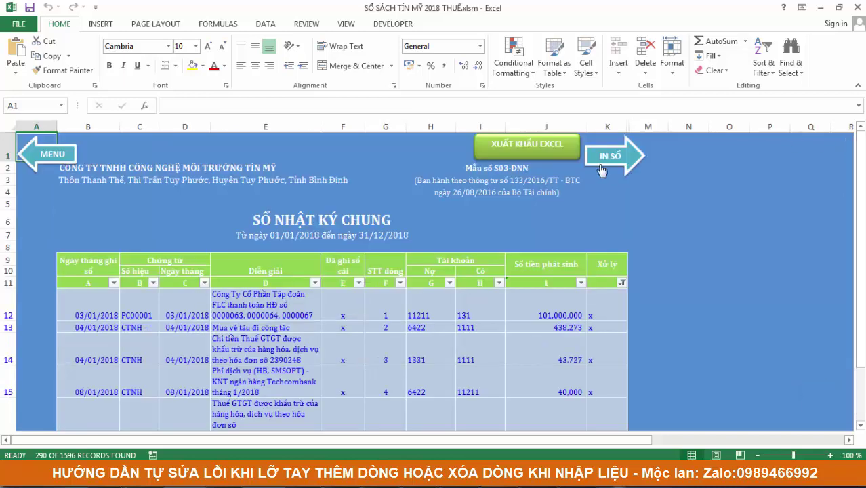
- Include #REF! and blank rows in the general journal's Xử lý filter and fill the formulas of B12:K12 down its rows
click(621, 282)
click(513, 172)
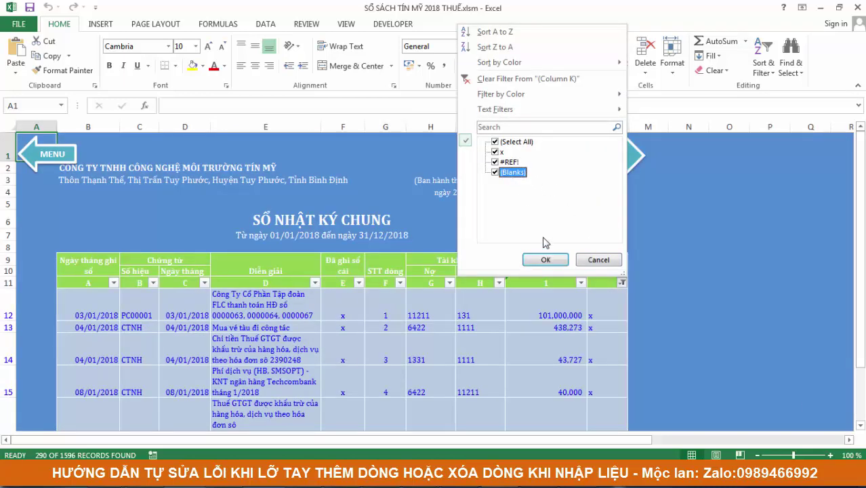
click(544, 260)
drag(71, 301, 624, 316)
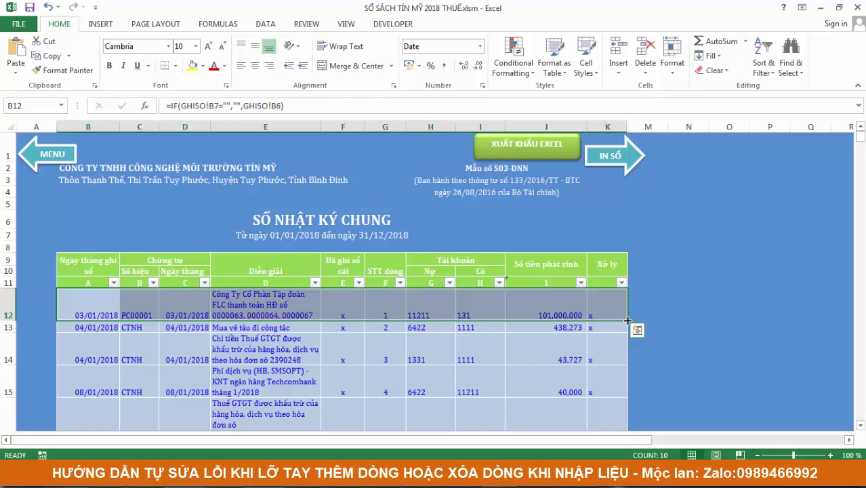
double_click(627, 320)
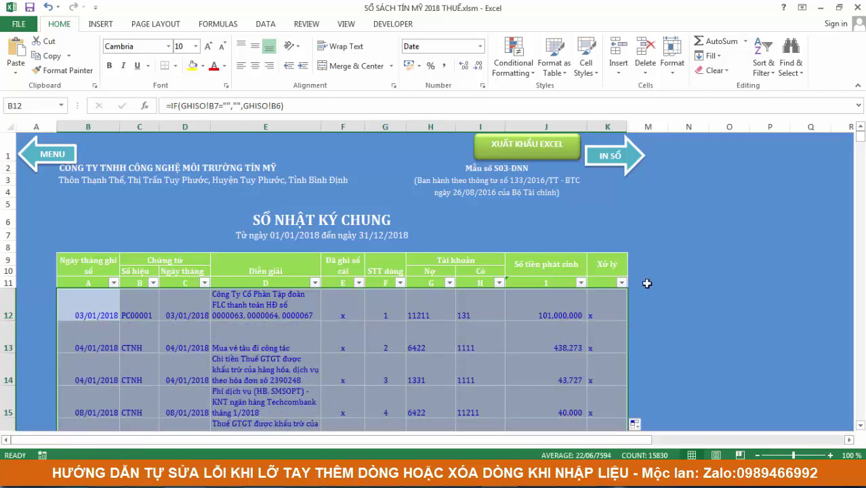
- Extend the general journal's formula fill from row 1594 through row 1599, just above the Cộng total row
drag(859, 144, 843, 421)
scroll(764, 362, down, 4)
scroll(765, 362, up, 2)
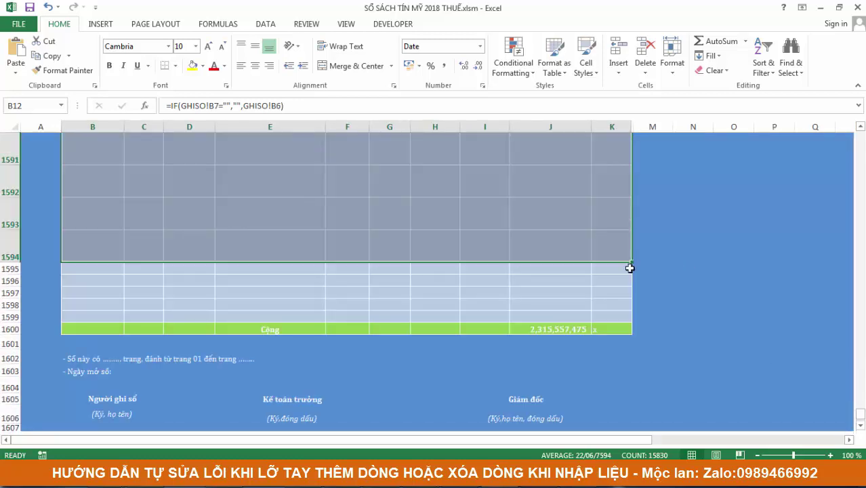
drag(632, 263, 632, 323)
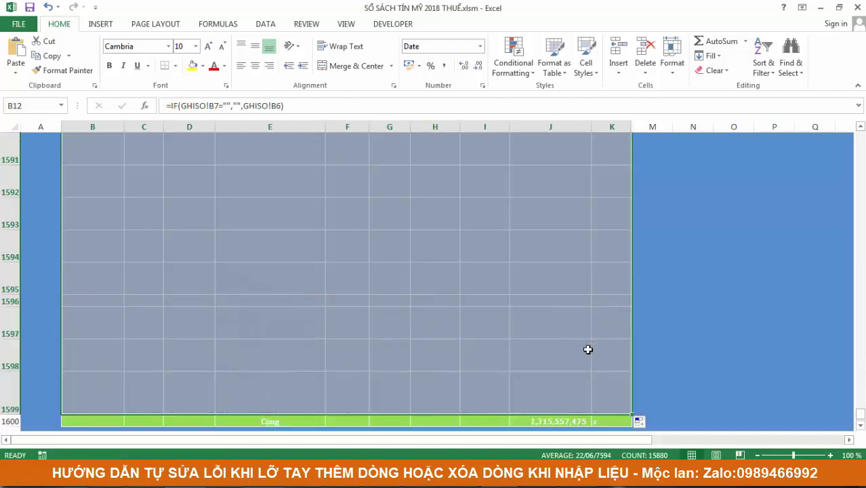
click(586, 383)
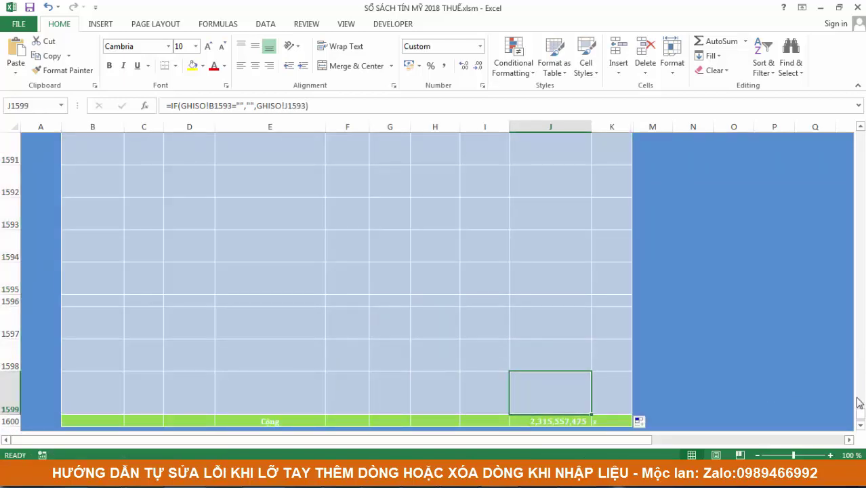
drag(861, 407, 853, 135)
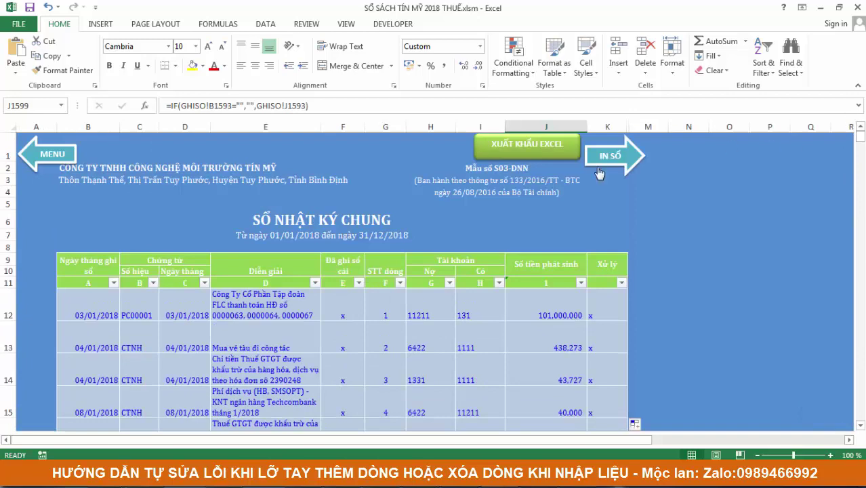
- Open the Sổ chi tiết phải thu receivables ledger and include blank rows in its Xử lý filter
click(600, 160)
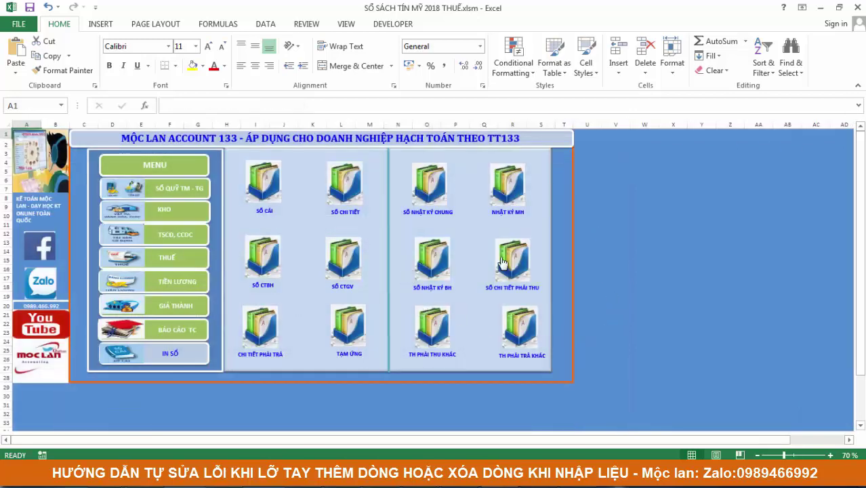
click(495, 280)
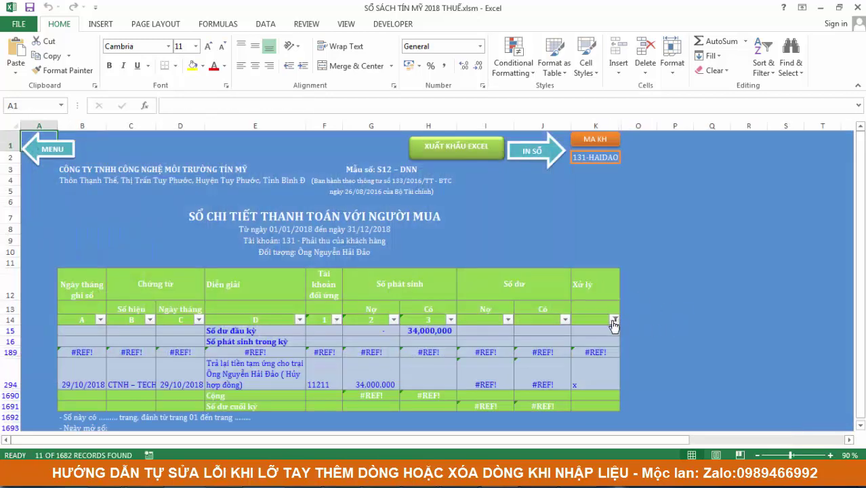
click(614, 321)
click(506, 210)
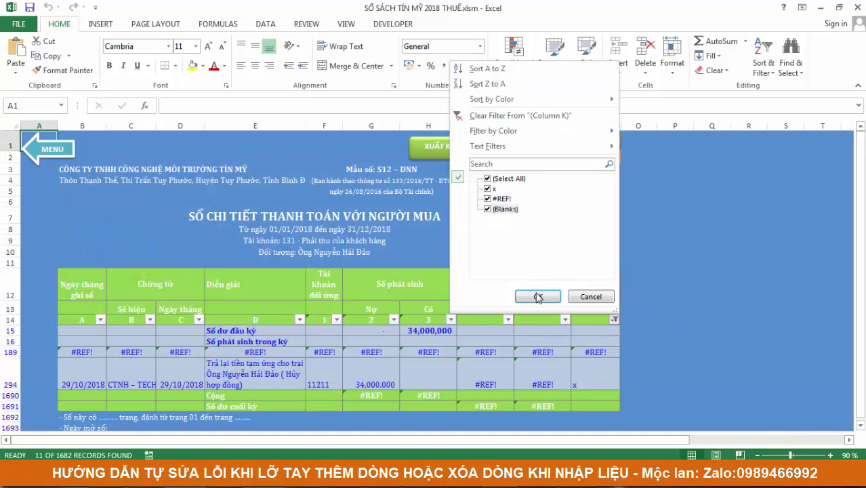
click(537, 293)
- Fill the formulas of B17:K17 down the receivables ledger and filter it for printing with the sheet's IN SỔ command
drag(65, 351, 586, 346)
drag(77, 351, 612, 354)
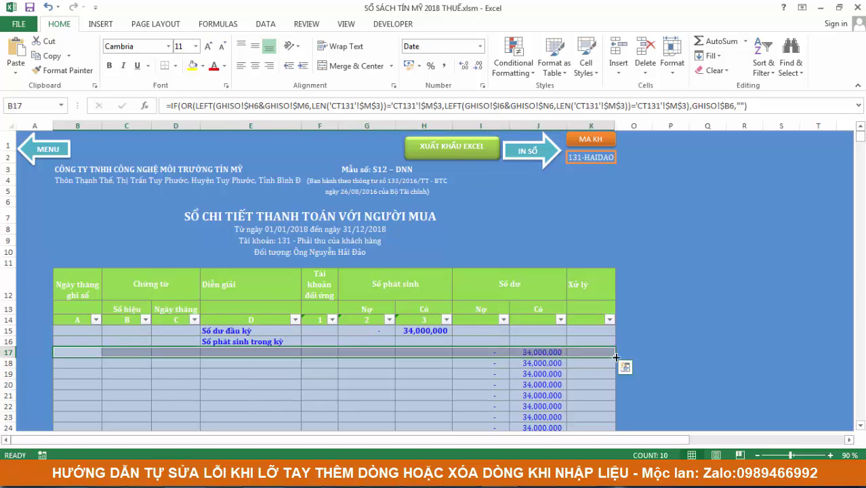
double_click(616, 356)
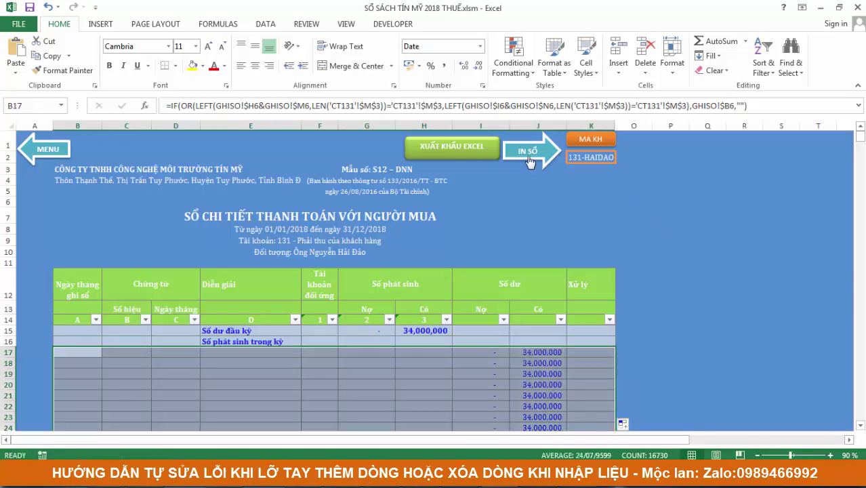
click(529, 161)
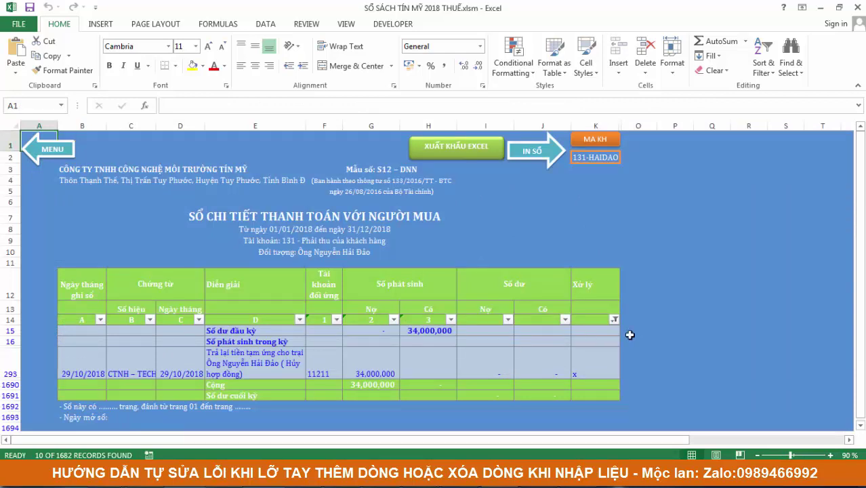
- View the Nhập liệu chi tiết data entry sheet and return to the main menu
click(547, 156)
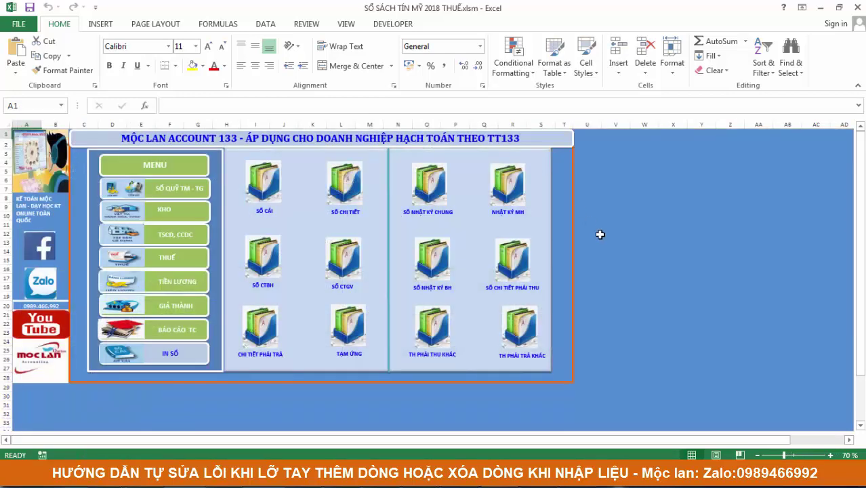
click(158, 171)
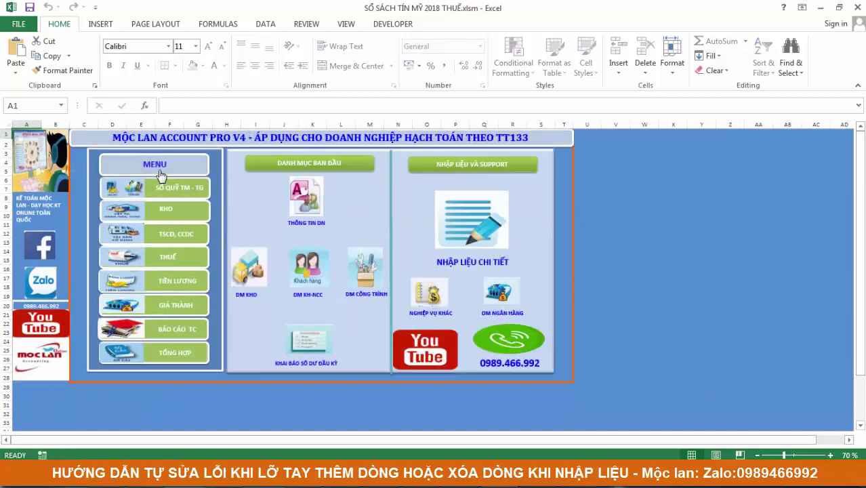
click(492, 239)
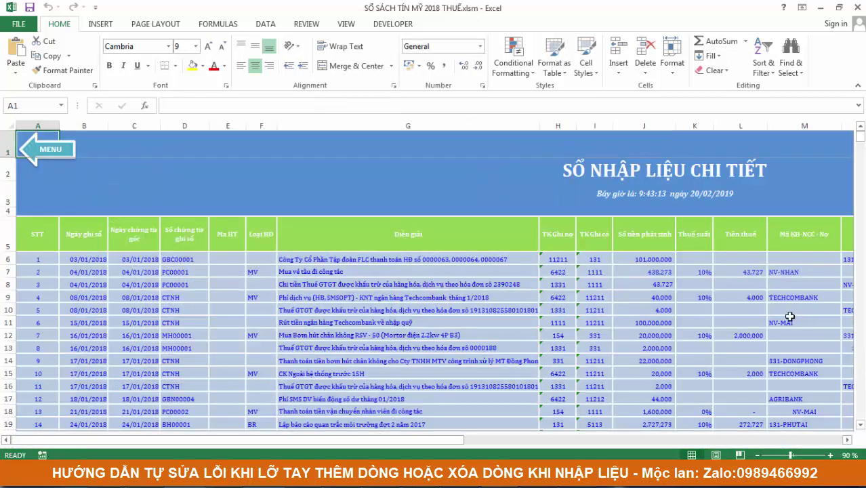
click(43, 163)
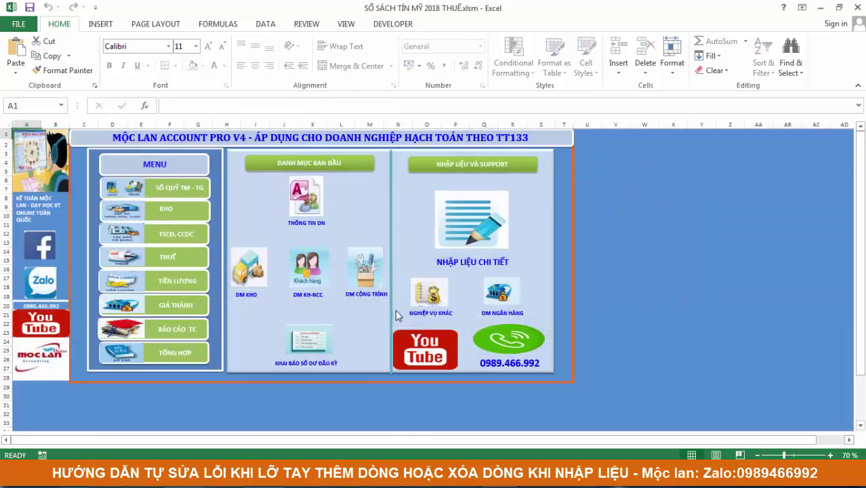